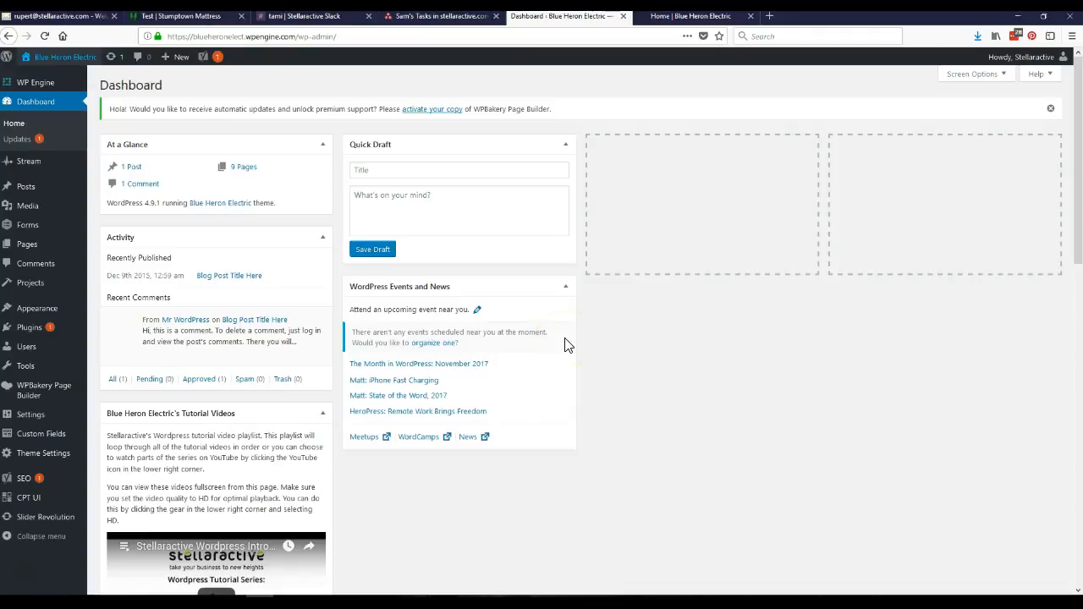
Step: Open the list of all pages on the Blue Heron Electric site
mouse_move(44, 80)
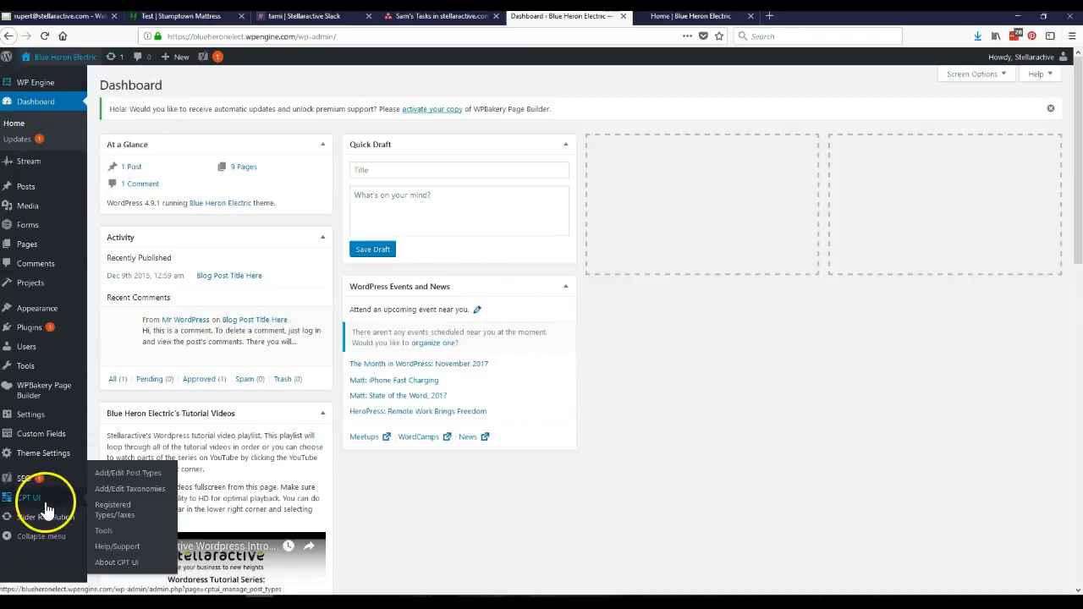
mouse_move(51, 286)
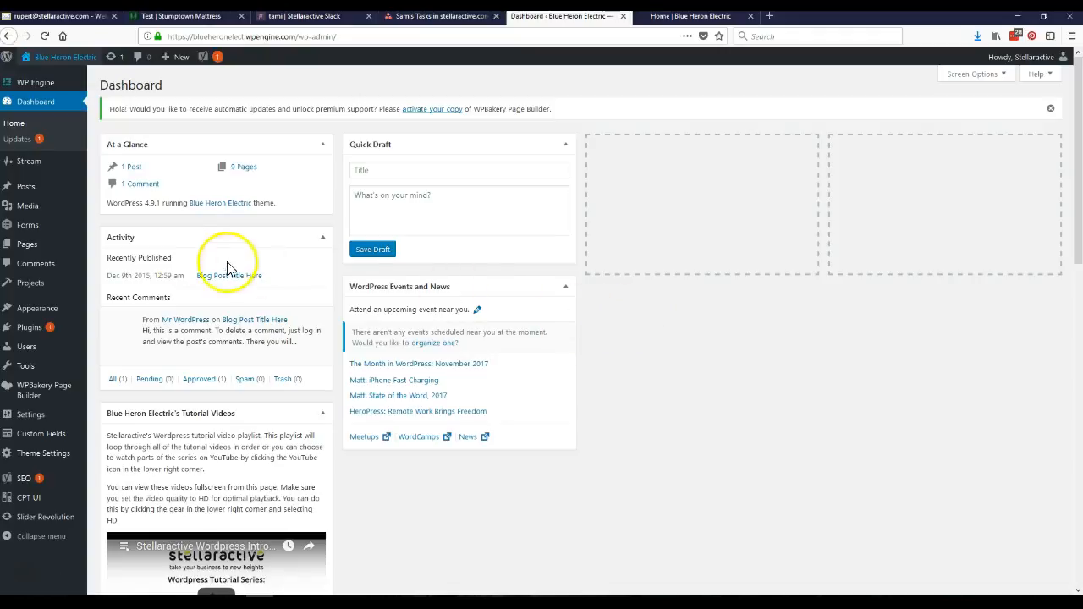
mouse_move(36, 252)
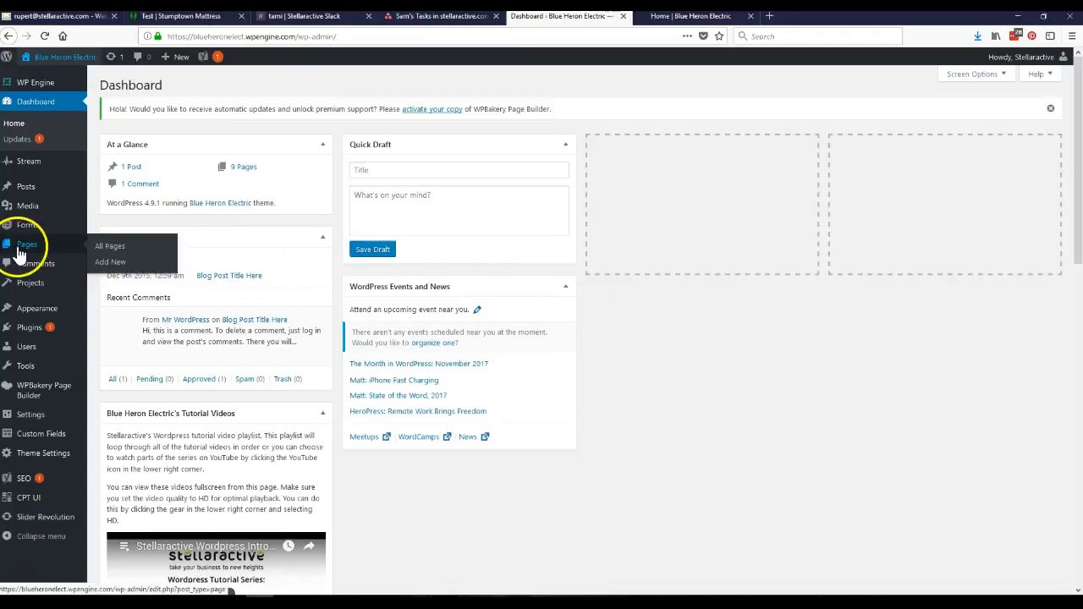
click(24, 250)
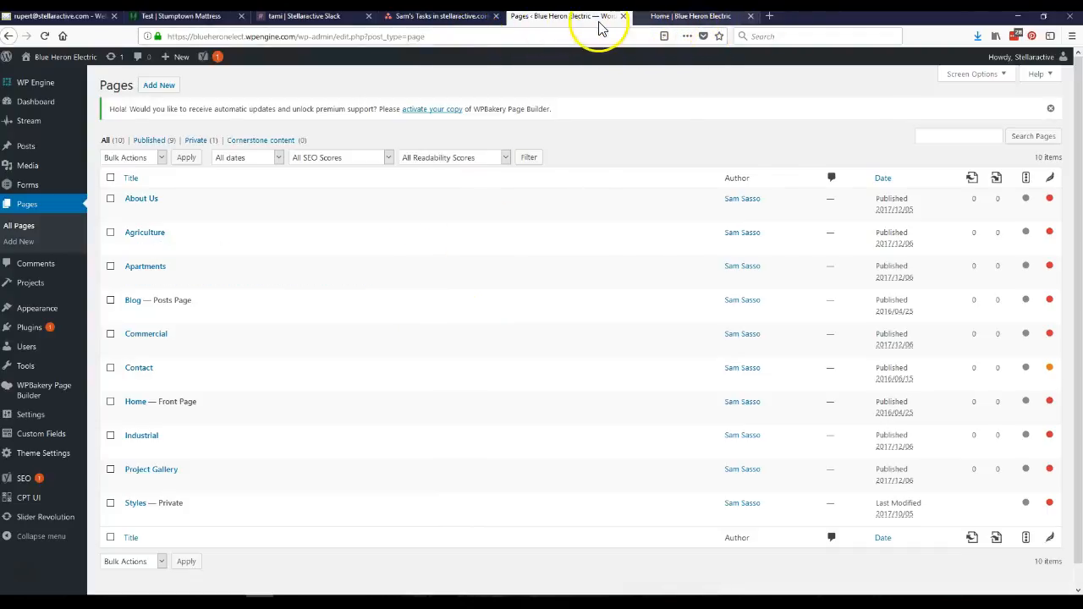
Step: Open the Apartments page for editing and bring up its live version in the website's browser tab for comparison
click(693, 19)
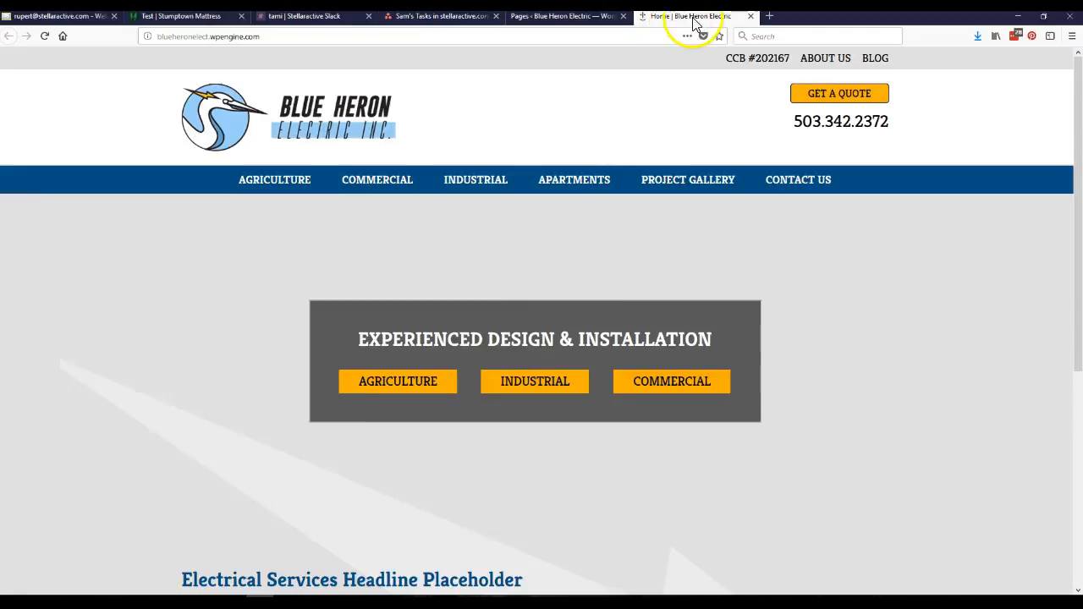
click(572, 18)
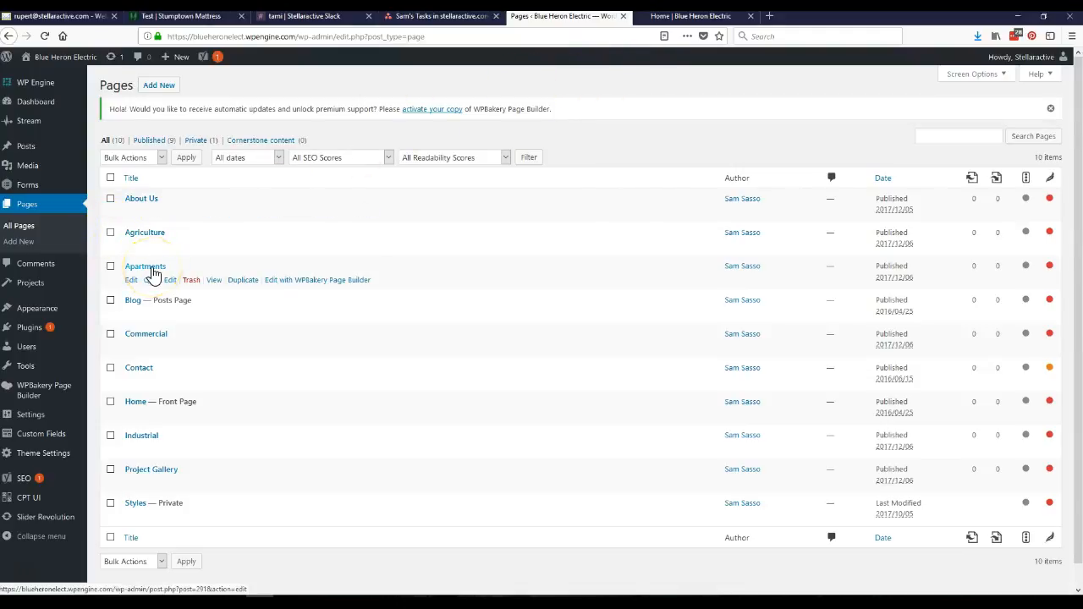
click(694, 17)
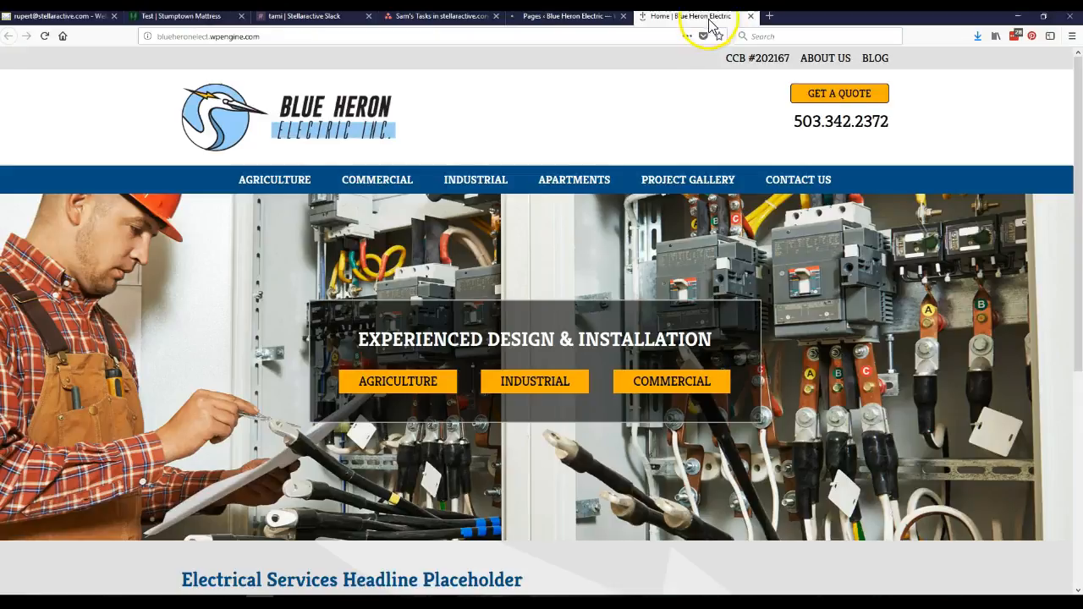
click(574, 180)
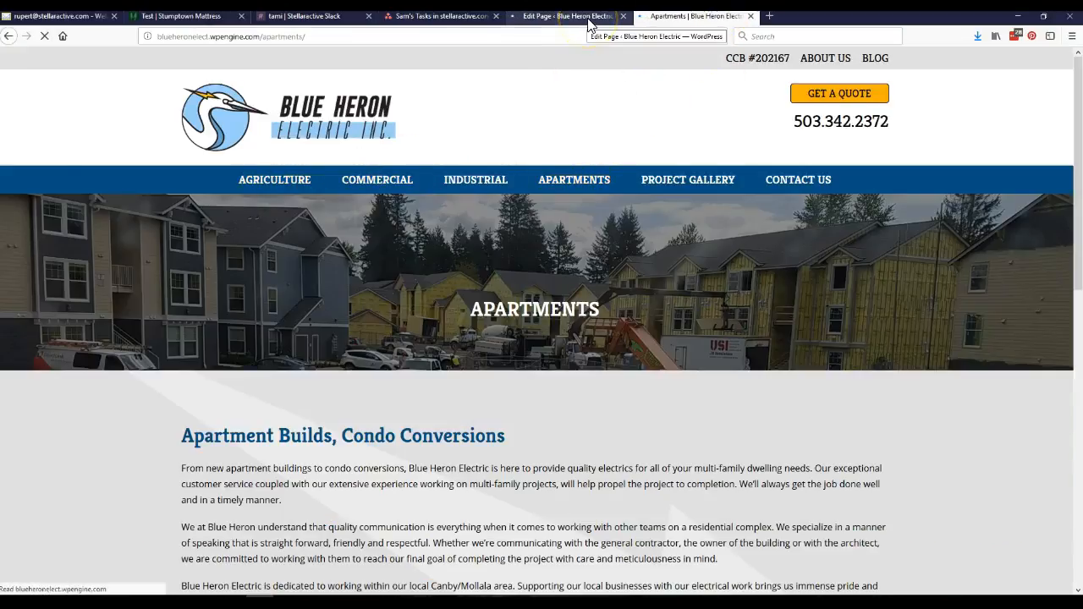
click(590, 23)
click(615, 171)
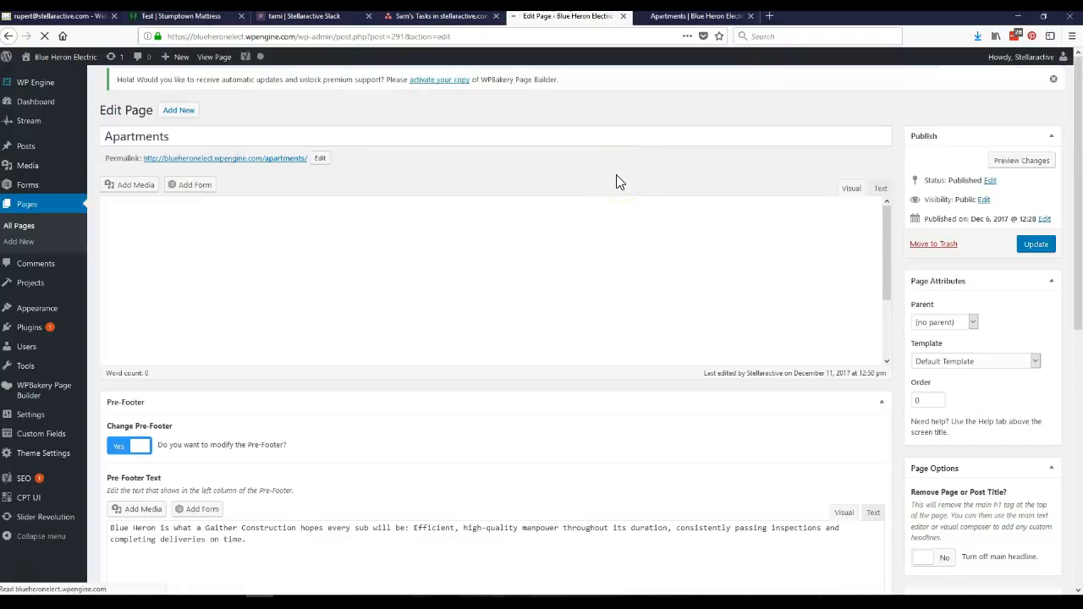
click(617, 176)
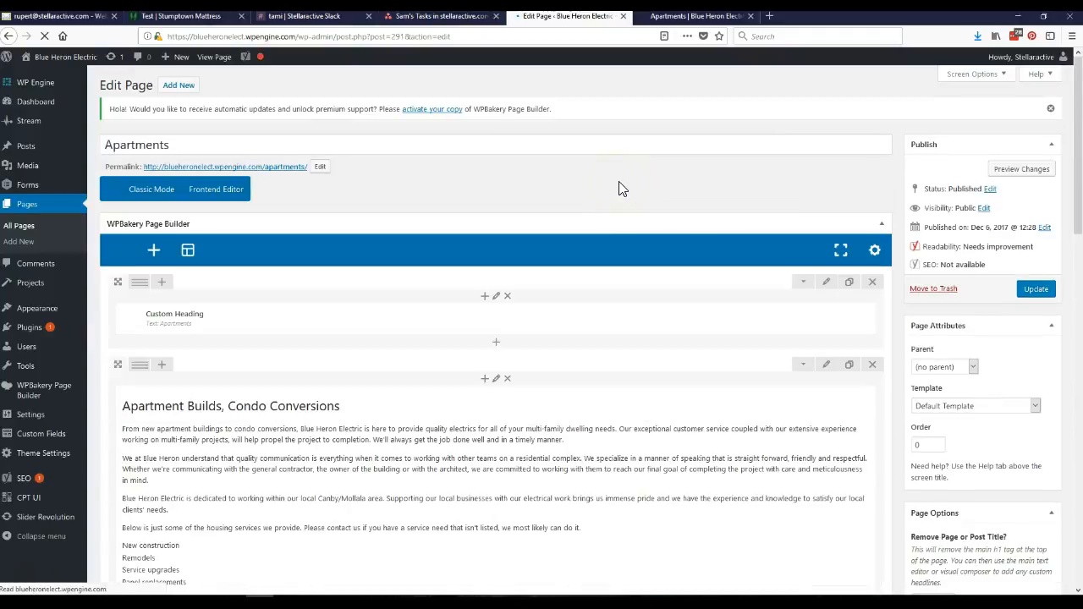
Step: Open the settings of the "Apartment Builds, Condo Conversions" text block and enlarge both the dialog and its text area
scroll(618, 188, down, 3)
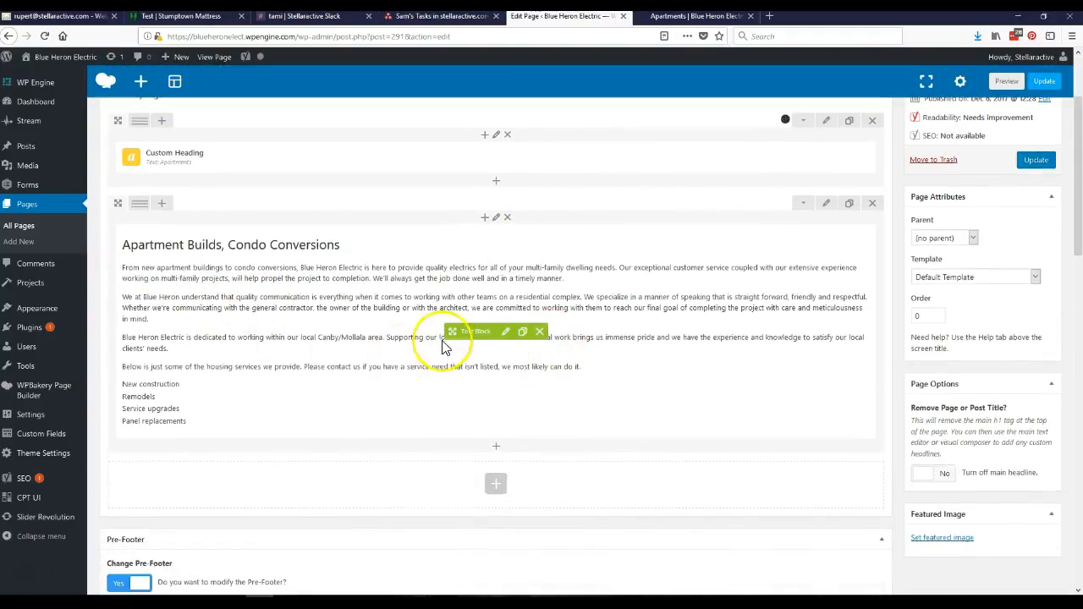
mouse_move(446, 323)
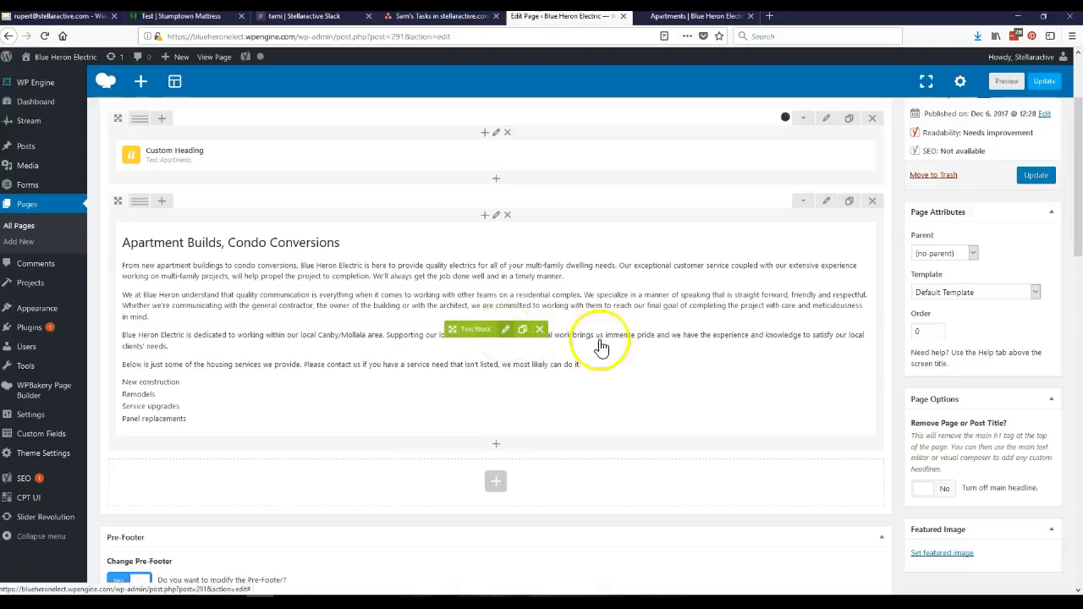
click(601, 347)
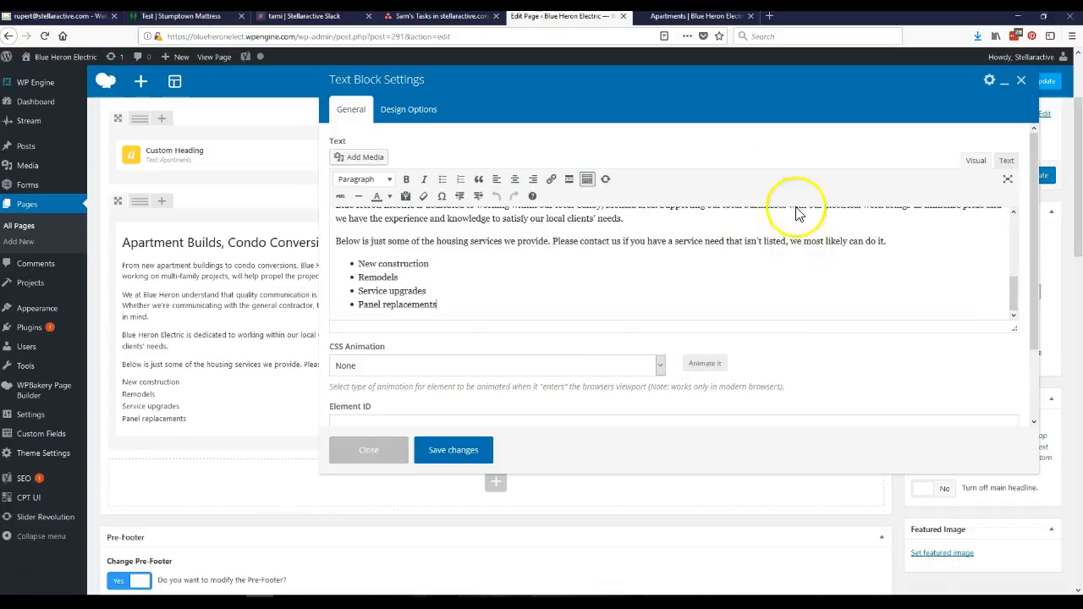
drag(781, 75, 622, 96)
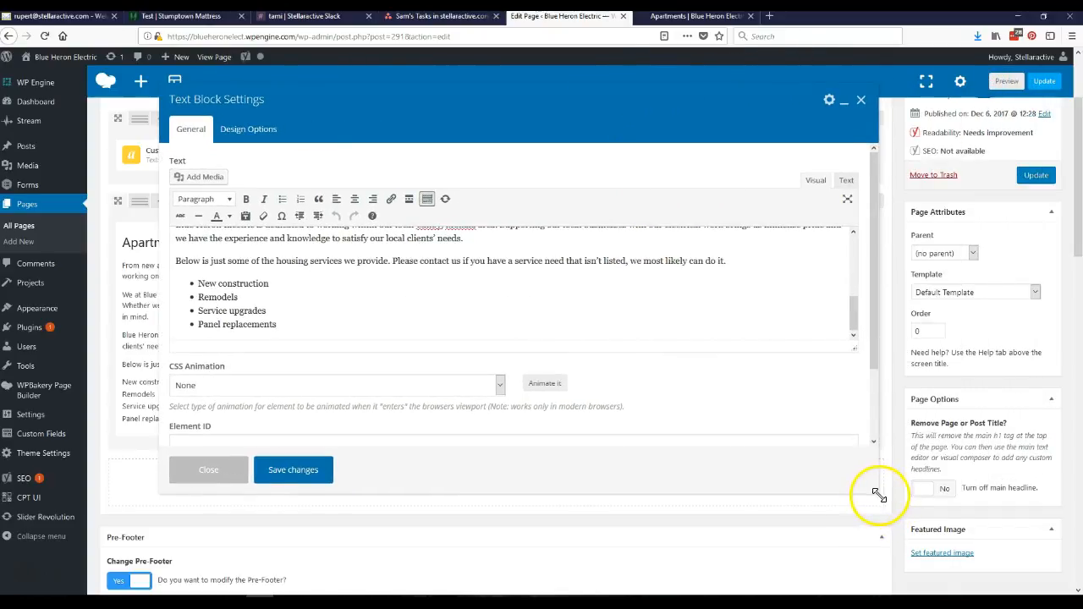
drag(879, 496, 931, 537)
drag(898, 346, 893, 455)
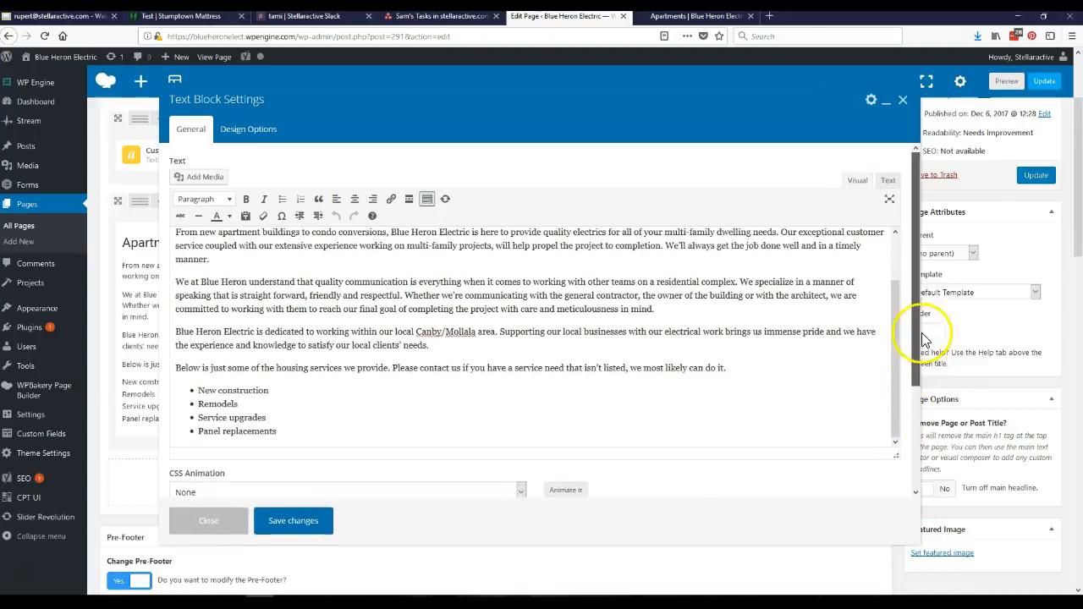
drag(895, 343, 886, 291)
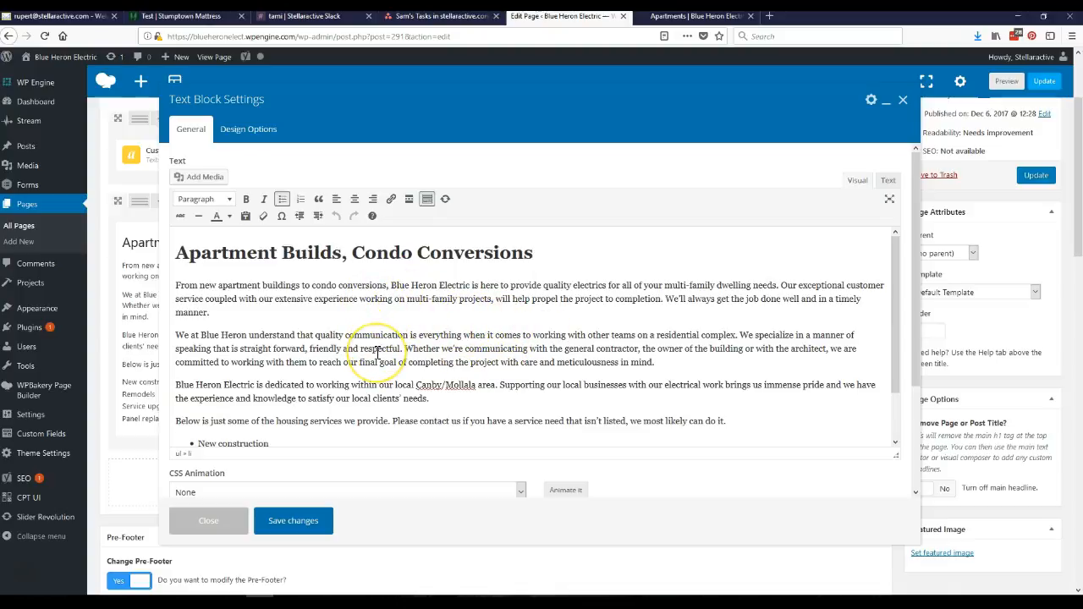
Step: Add the paragraph "Add your text whatever that might be." below the first paragraph, save the text block and update the page
scroll(378, 352, down, 1)
scroll(381, 356, up, 1)
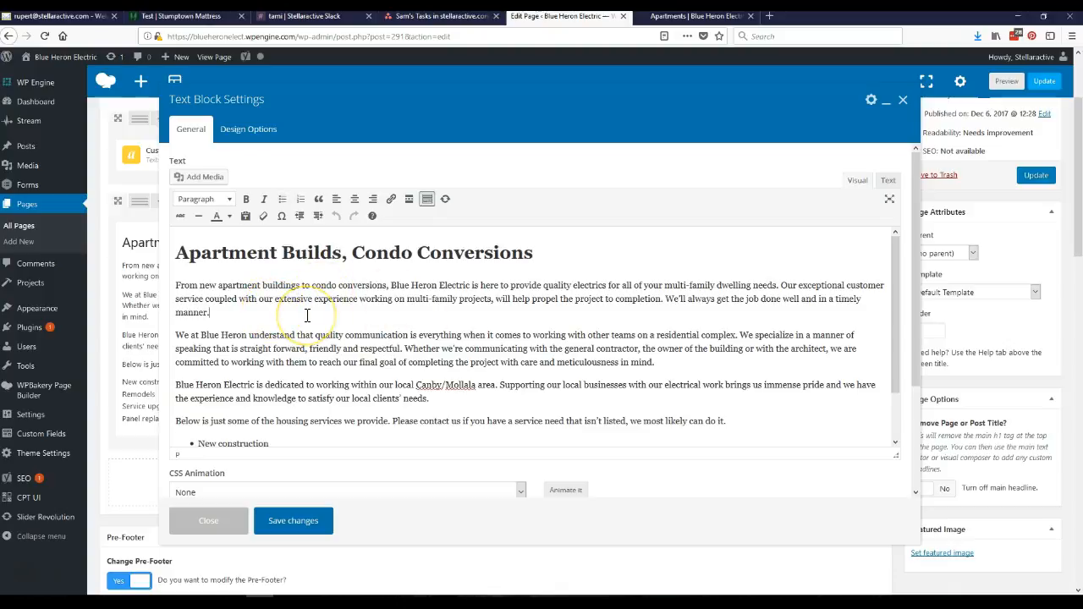
click(307, 316)
key(Return)
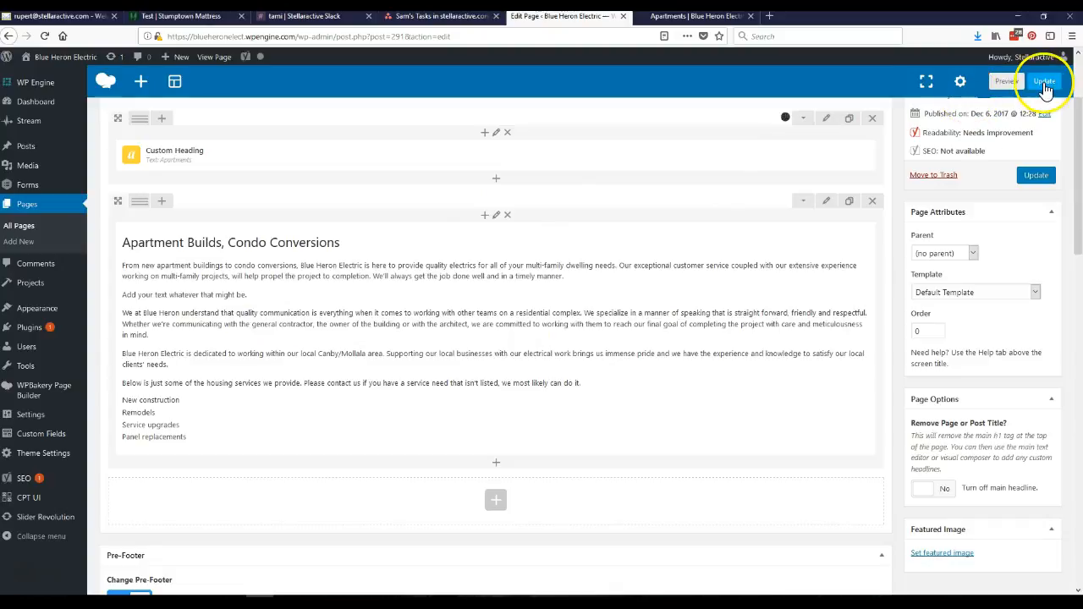
click(1044, 84)
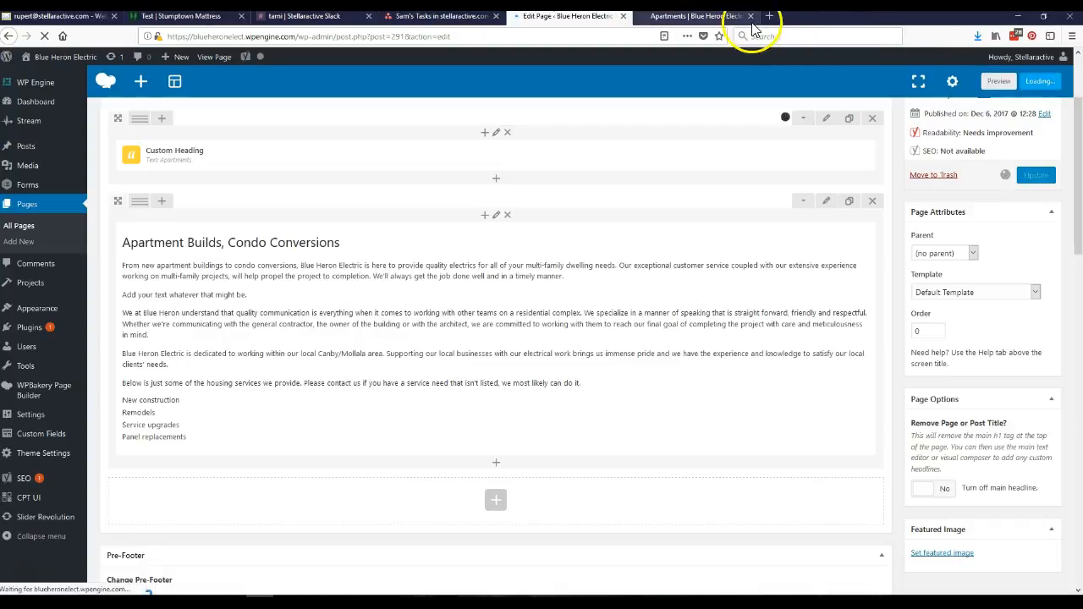
Step: Reload the live Apartments page and check the new paragraph in the main text
click(714, 17)
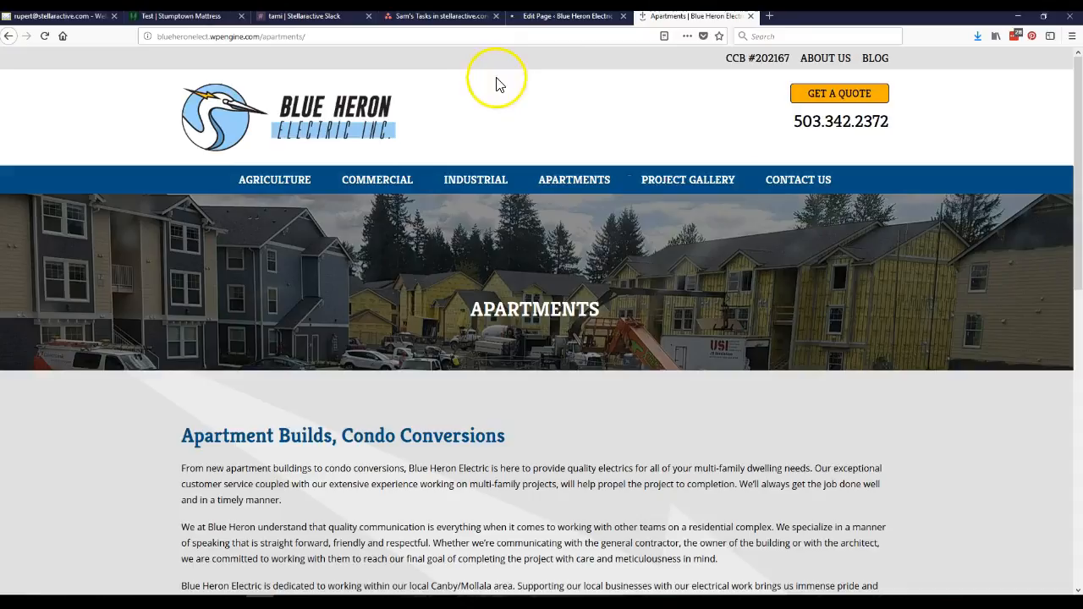
key(F5)
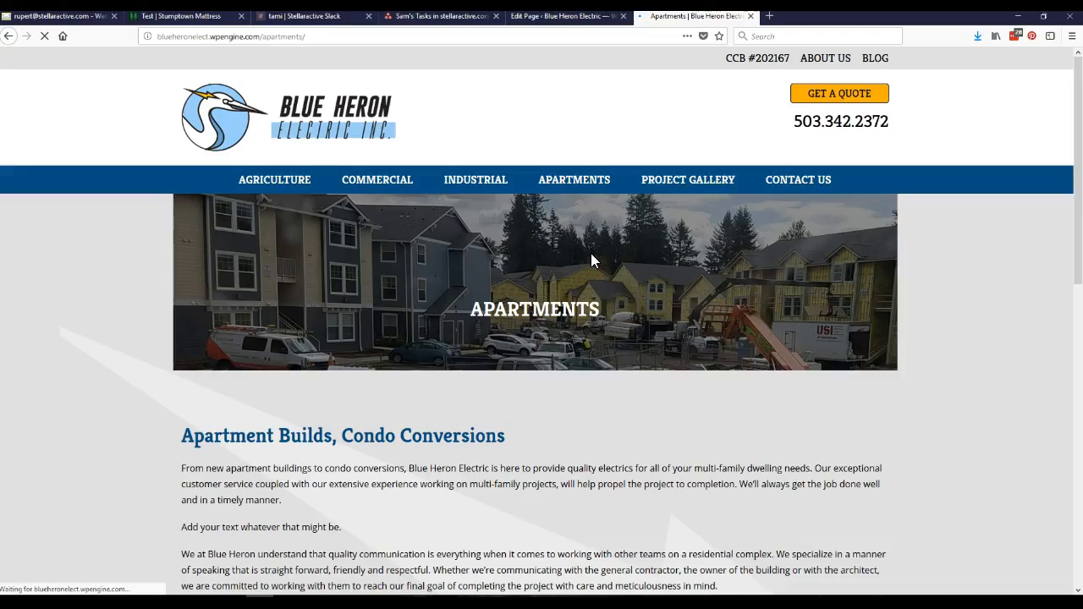
scroll(590, 254, down, 3)
drag(305, 411, 218, 409)
click(546, 397)
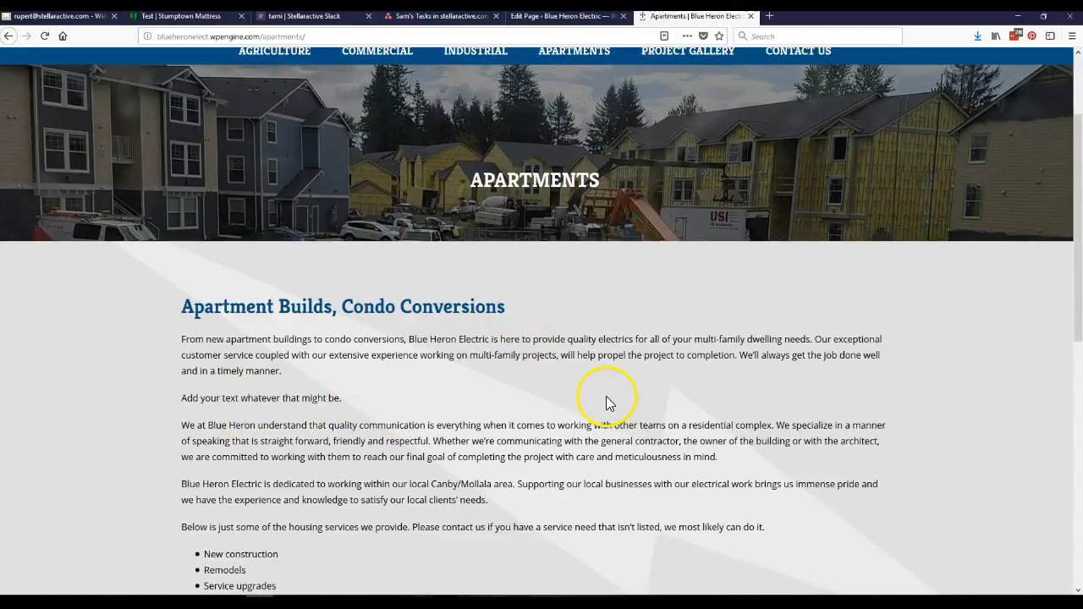
scroll(606, 404, down, 3)
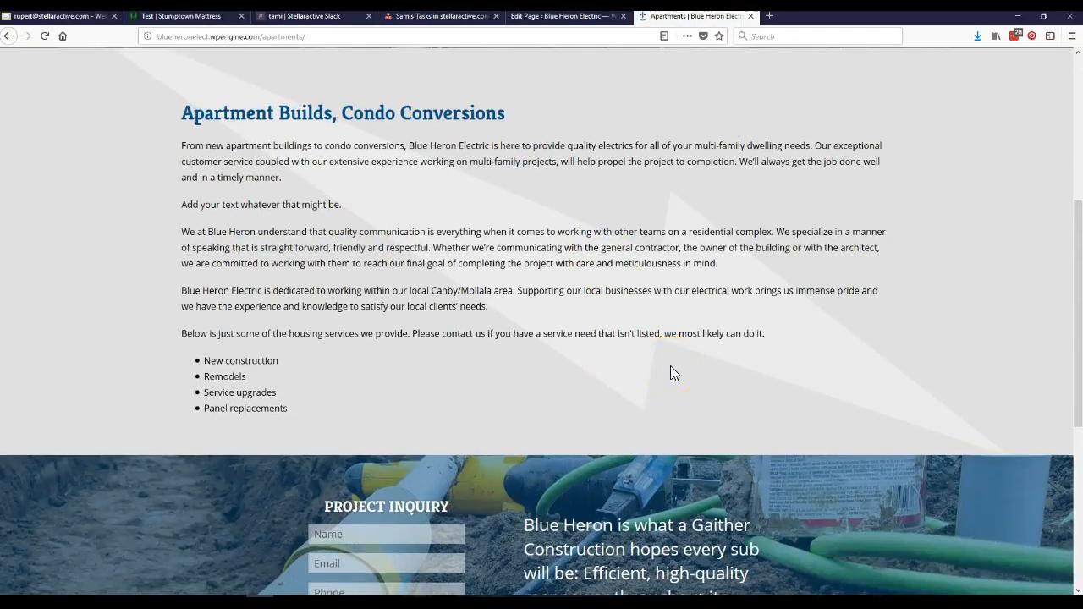
scroll(670, 367, up, 2)
Step: Compare the Pre-Footer Text in the page editor with the testimonial beside the Project Inquiry form on the live page
click(561, 16)
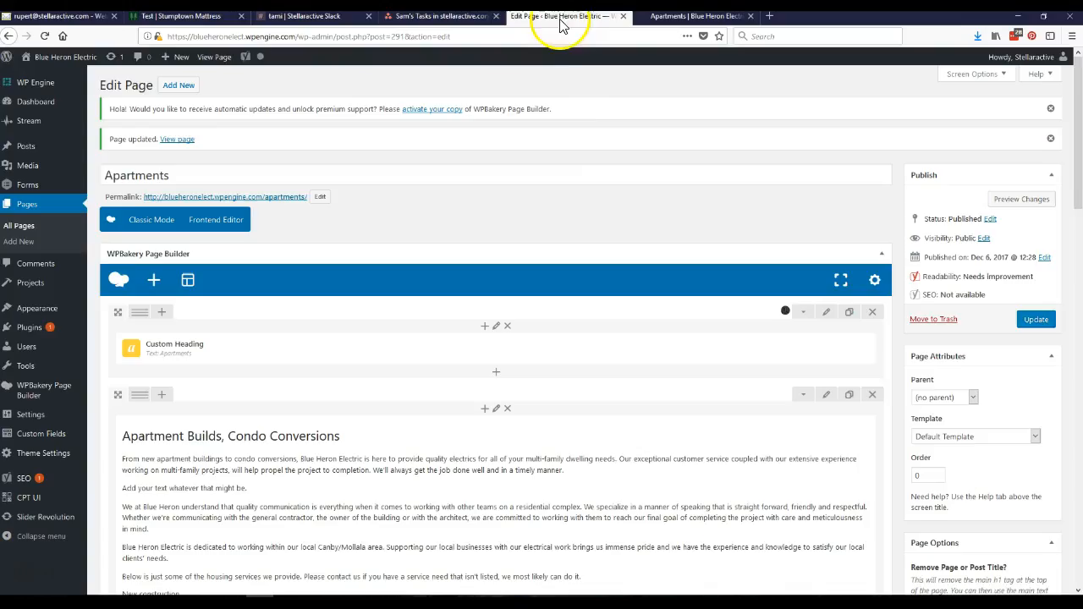
scroll(479, 254, down, 3)
scroll(476, 268, down, 4)
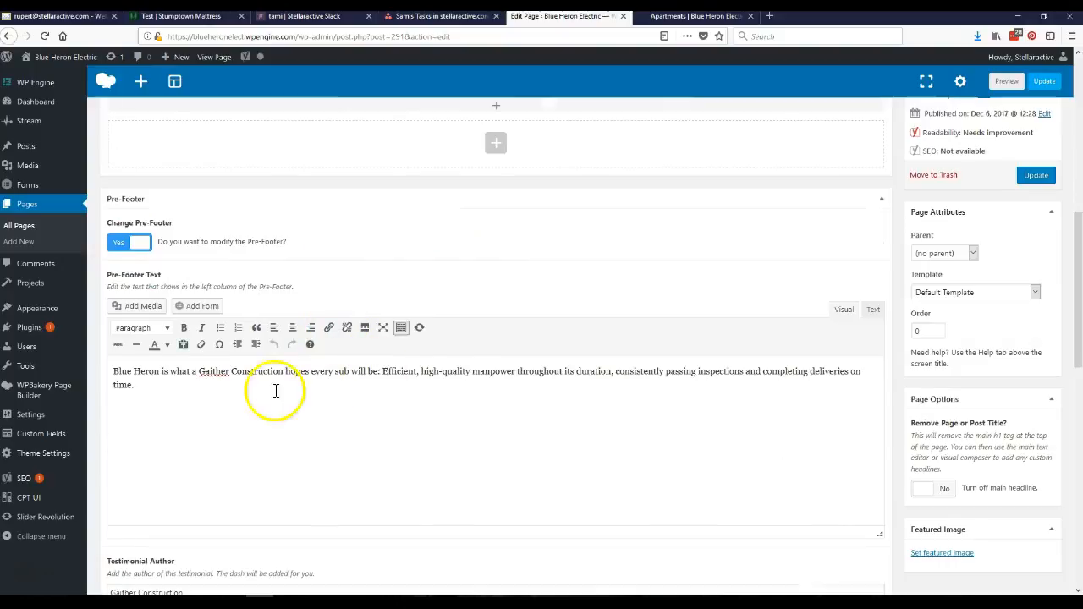
click(701, 16)
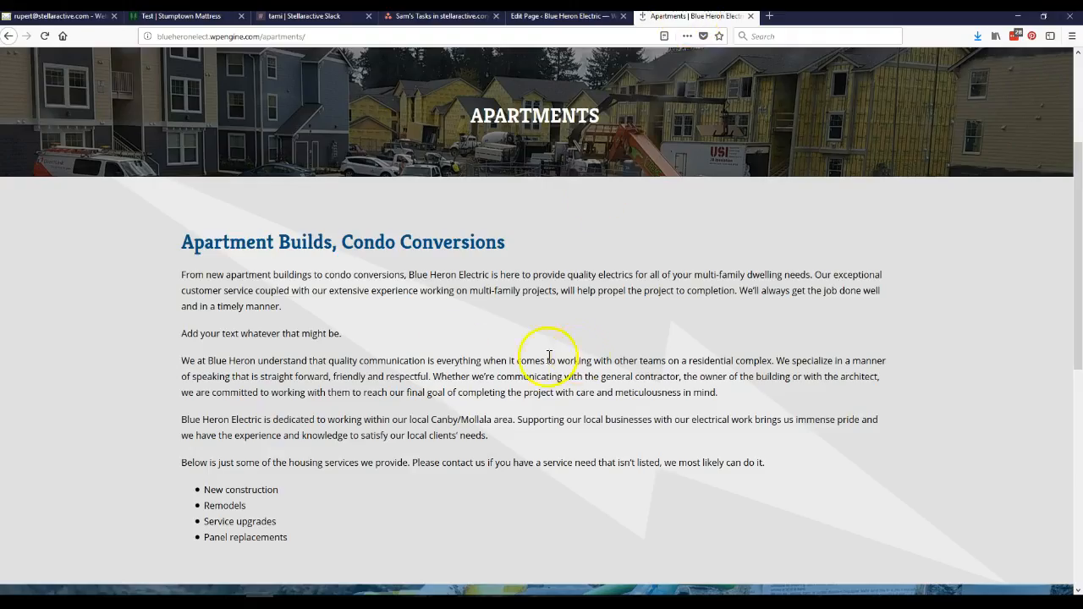
scroll(534, 426, down, 4)
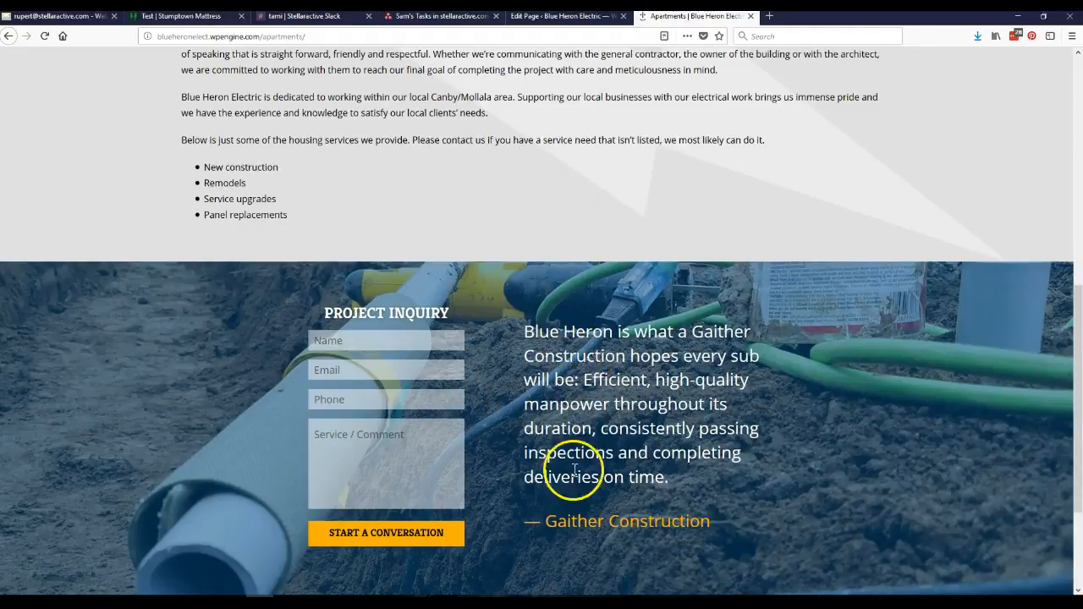
click(571, 17)
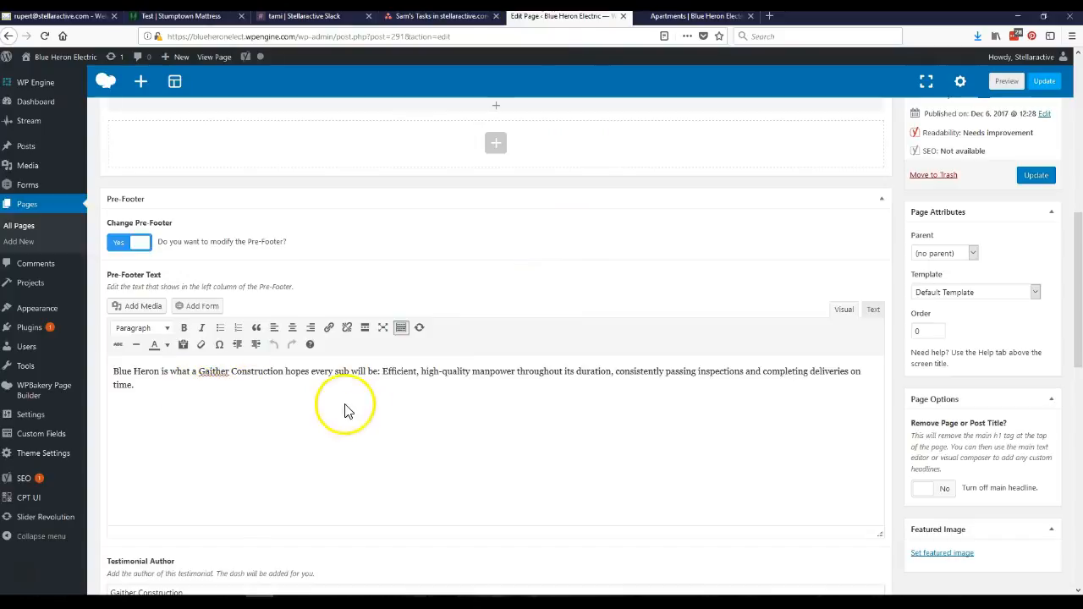
Step: Select the entire testimonial in the Pre-Footer Text field
click(132, 386)
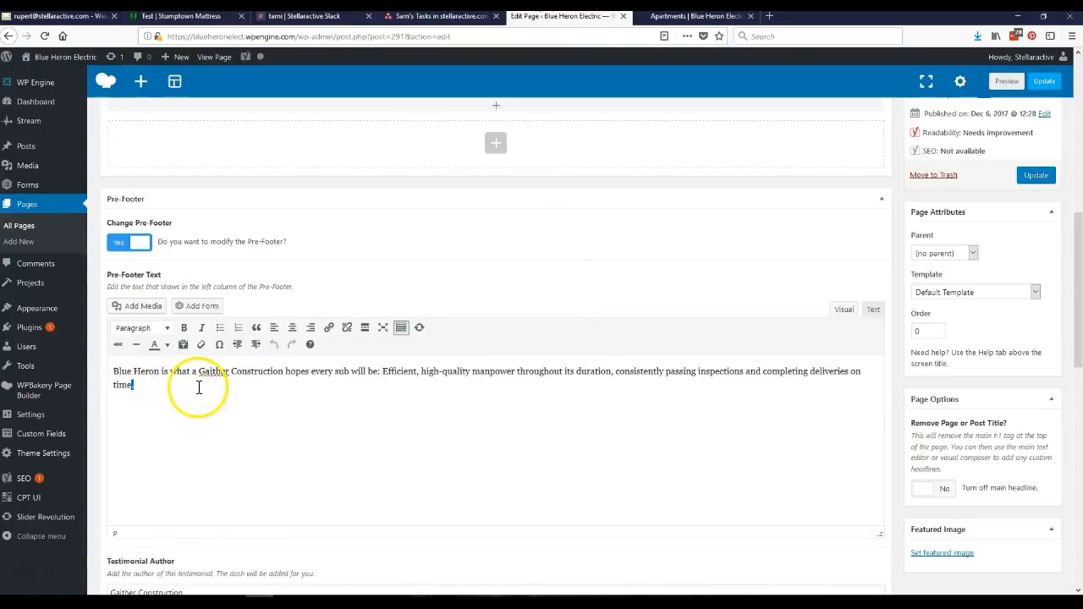
triple_click(121, 384)
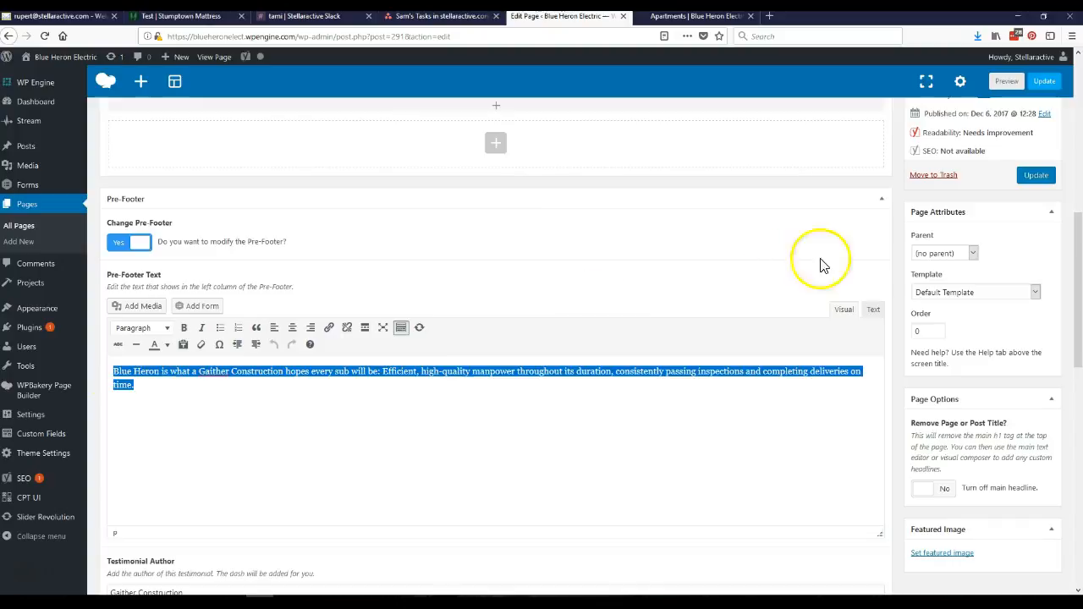
click(1045, 82)
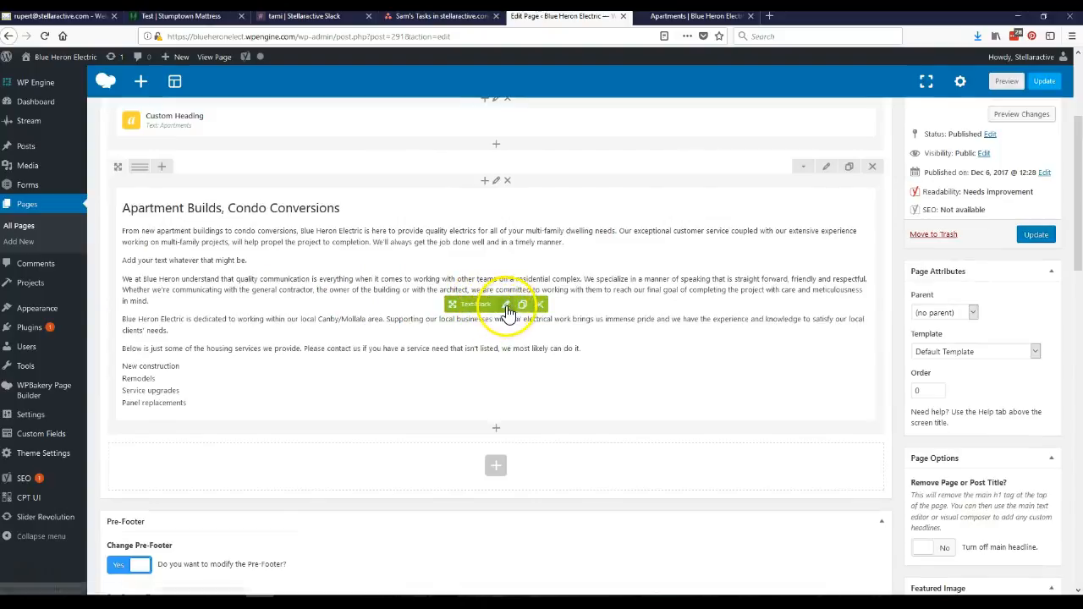
Step: Replace the placeholder paragraph in the main text block with "If you have any questions, please Contact Us"
click(507, 308)
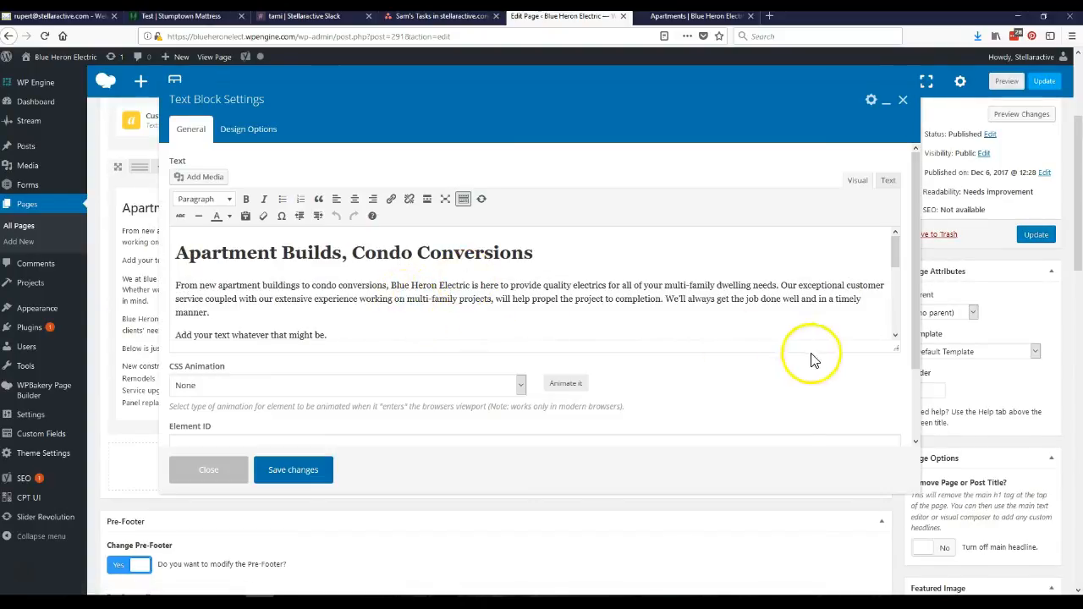
drag(894, 352, 892, 432)
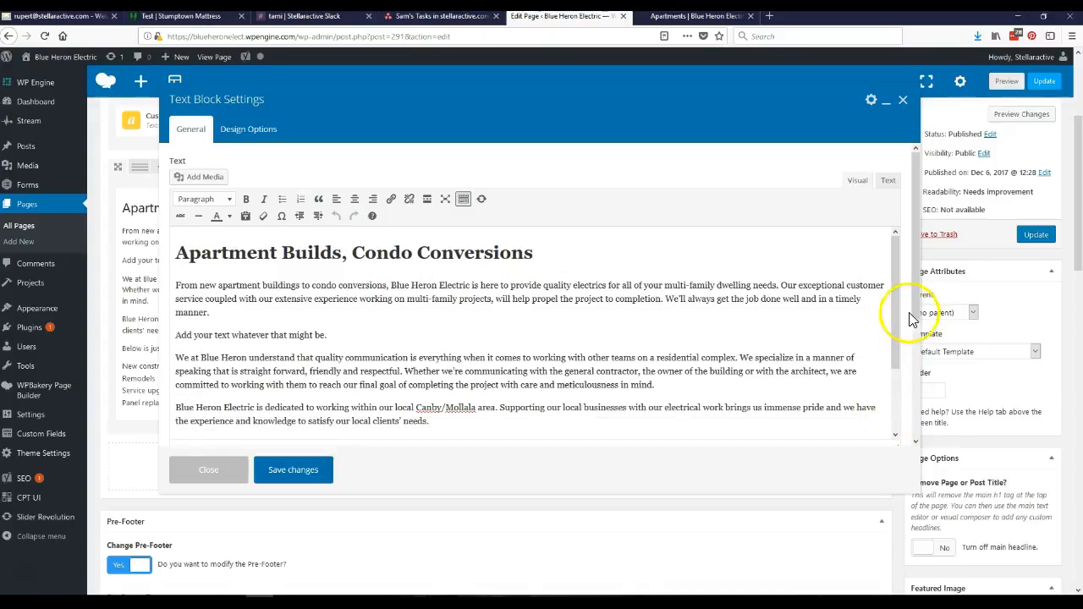
scroll(910, 318, down, 2)
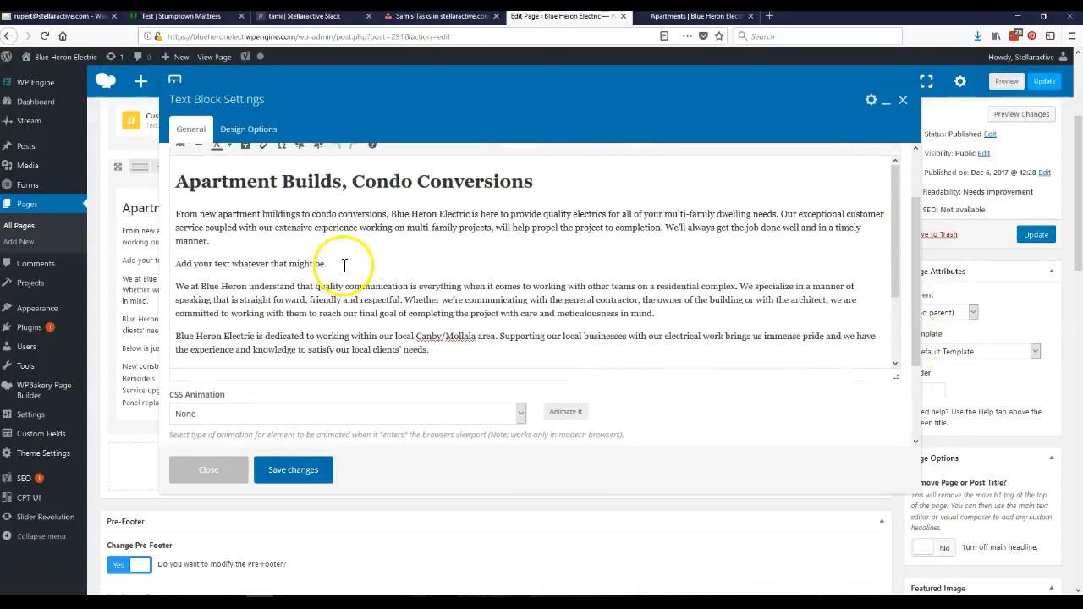
drag(289, 263, 169, 261)
drag(242, 268, 161, 258)
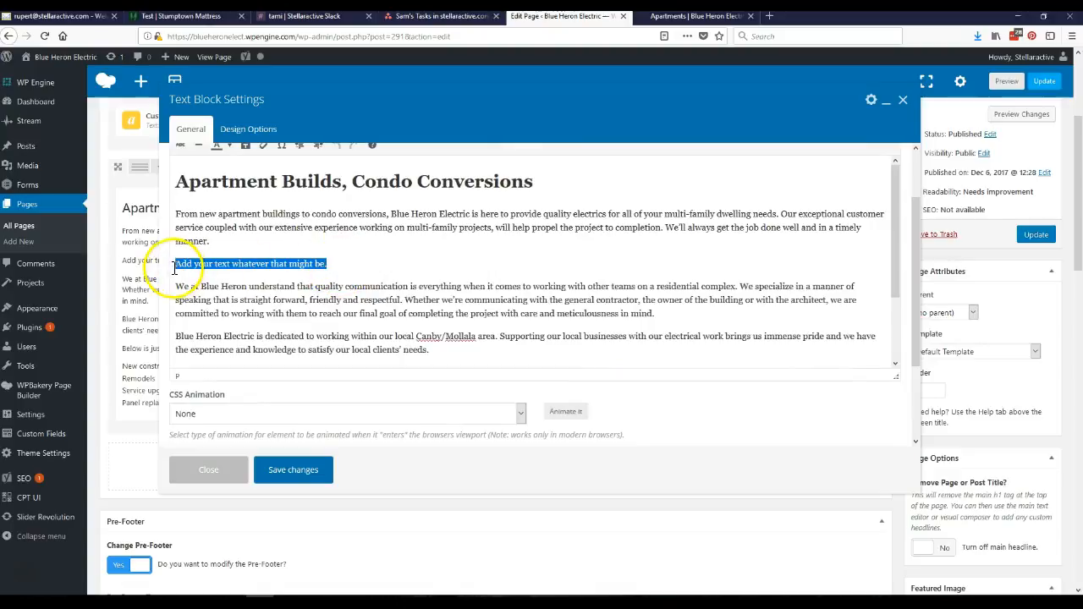
text(If)
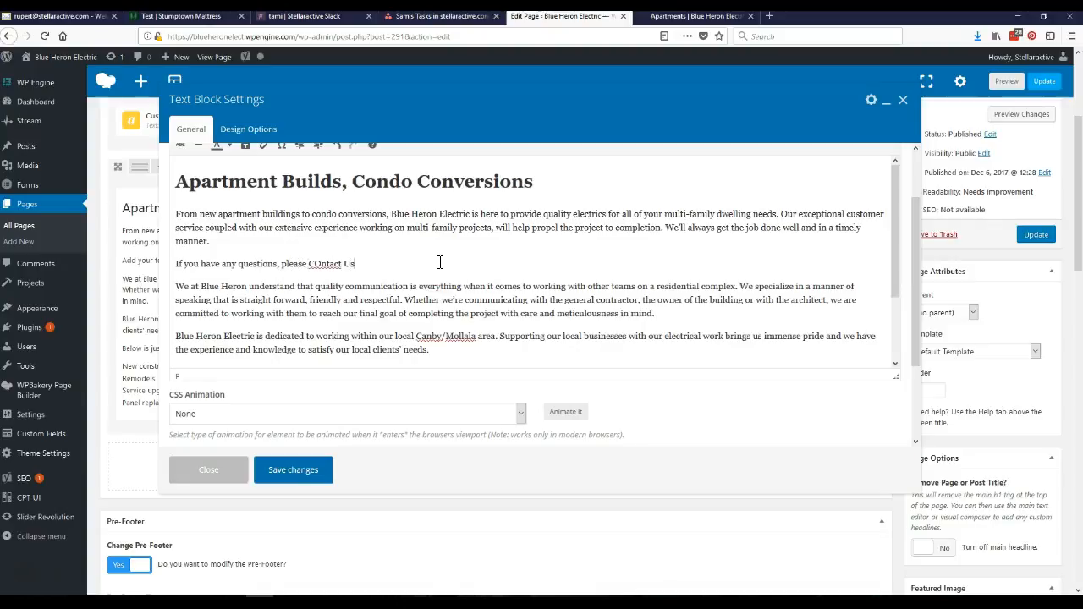
Step: Link the words "Contact Us" to the existing Contact page, save the text block and update the page
double_click(347, 263)
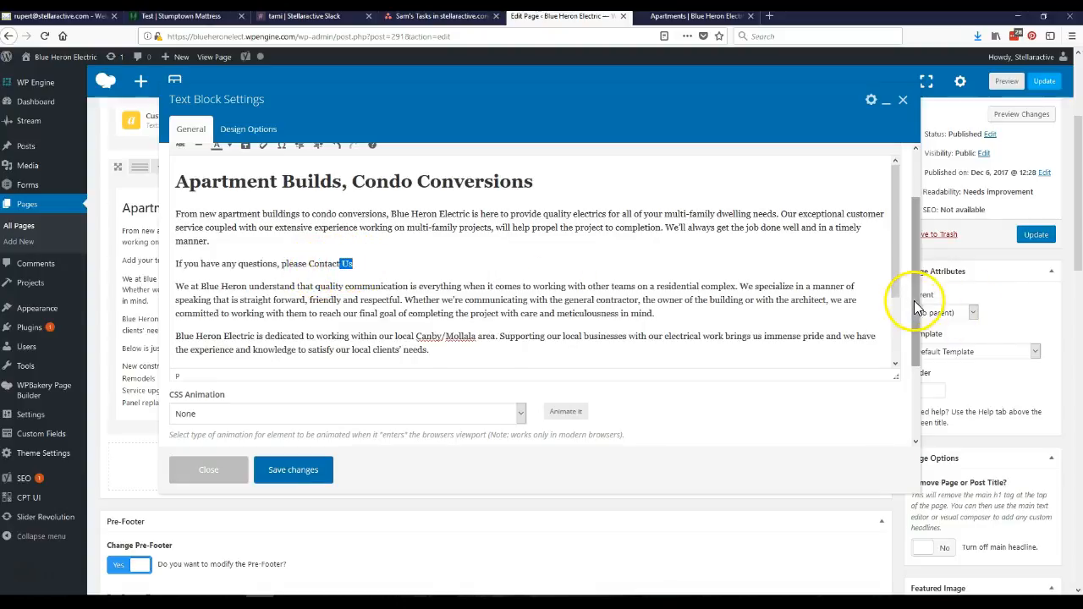
scroll(916, 296, up, 1)
scroll(916, 297, up, 1)
triple_click(338, 310)
click(309, 310)
drag(309, 310, 352, 309)
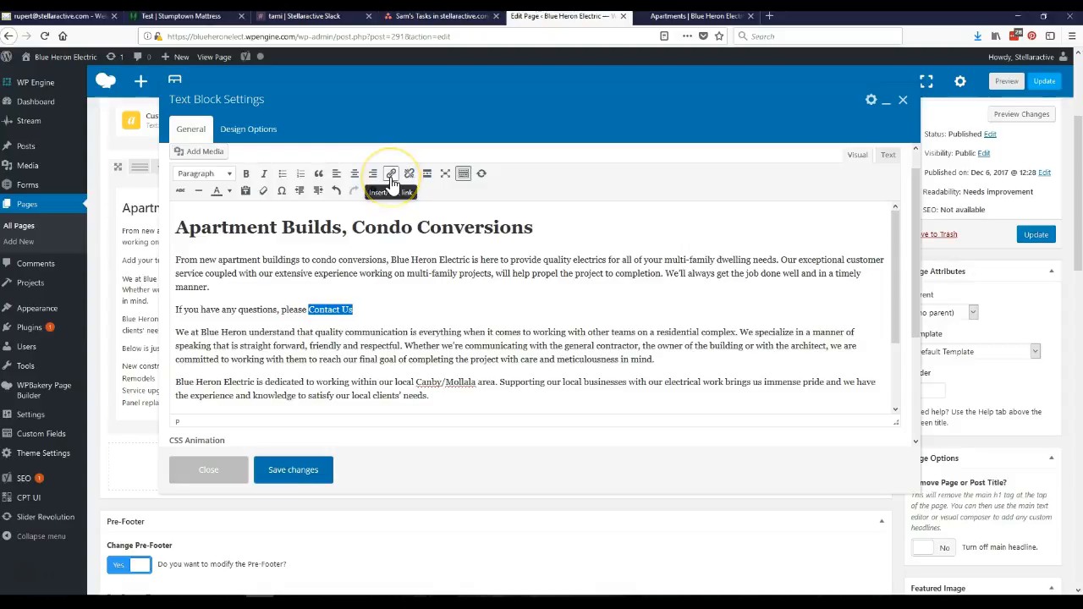
click(392, 185)
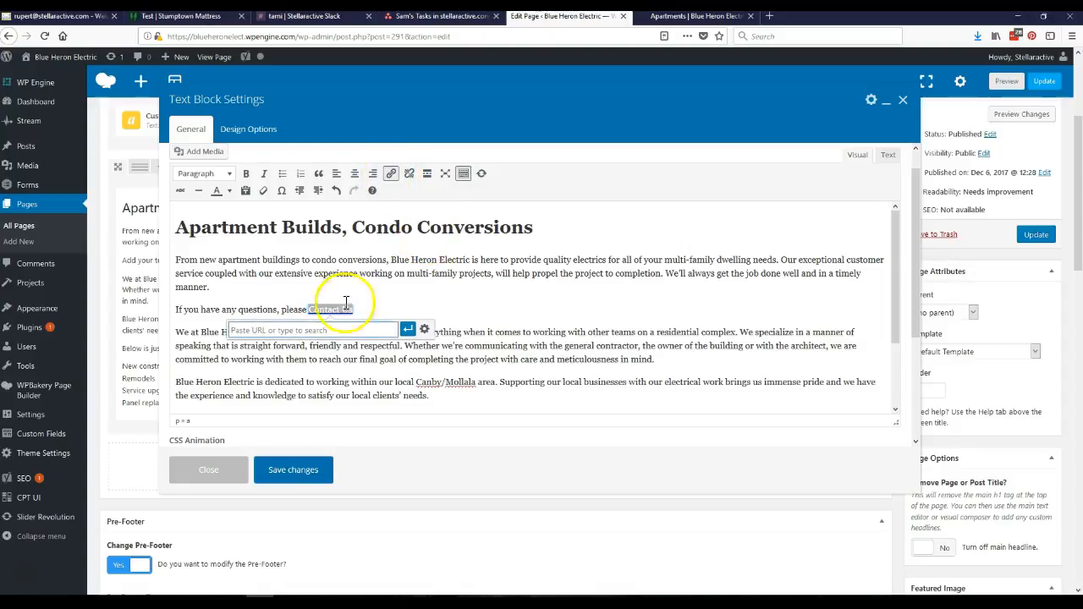
click(425, 330)
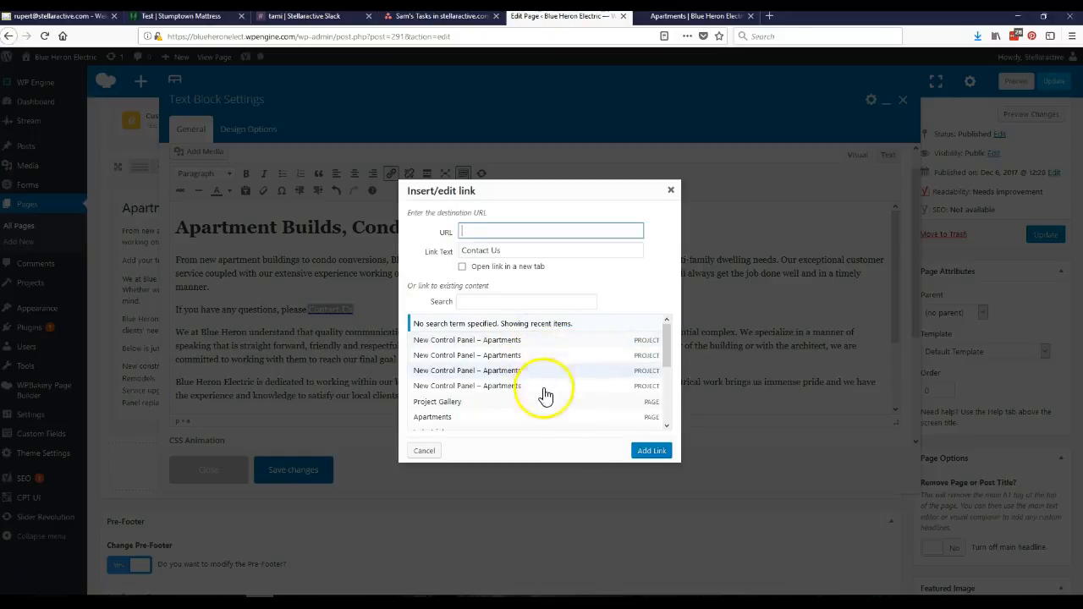
drag(669, 341, 667, 388)
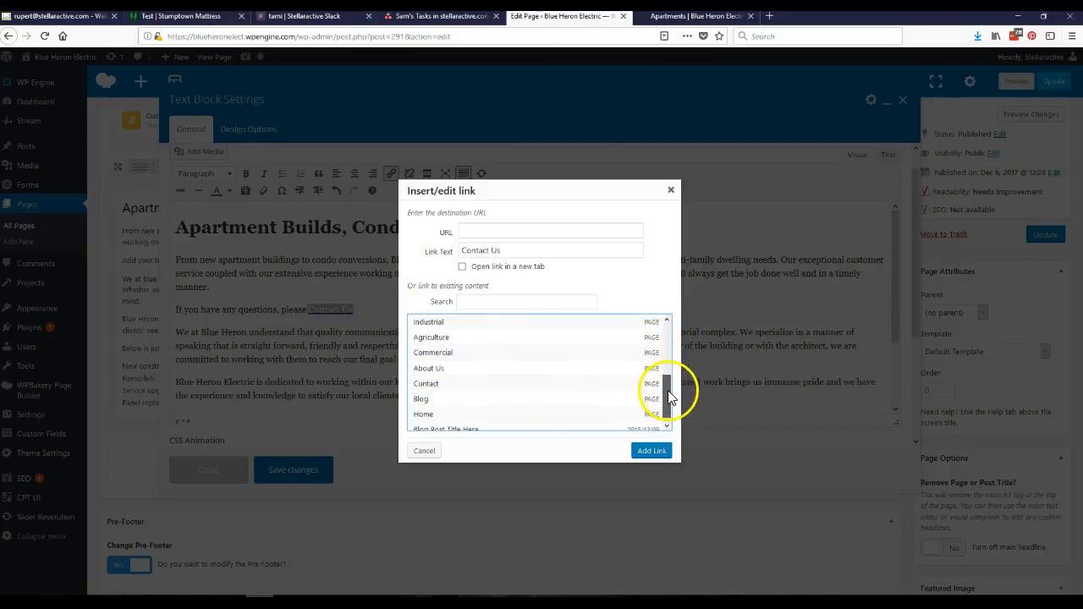
click(438, 392)
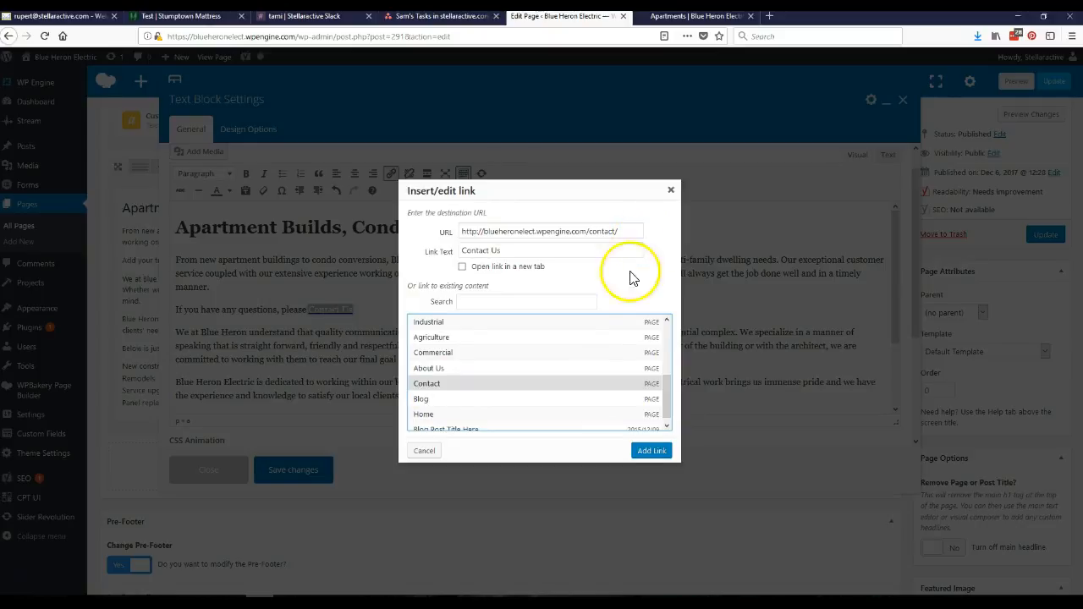
click(652, 450)
click(302, 475)
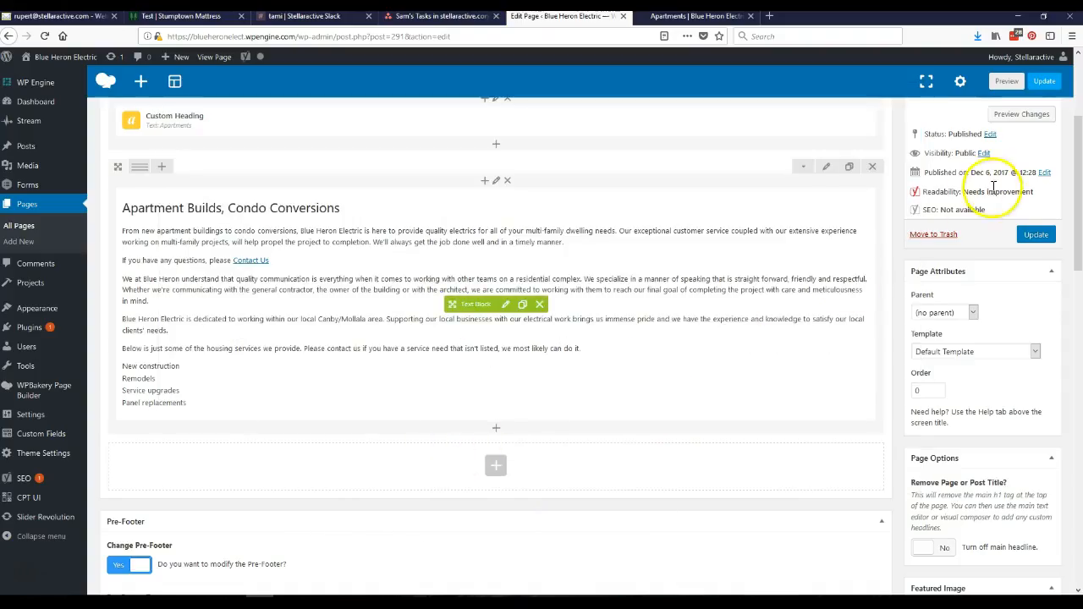
click(1030, 93)
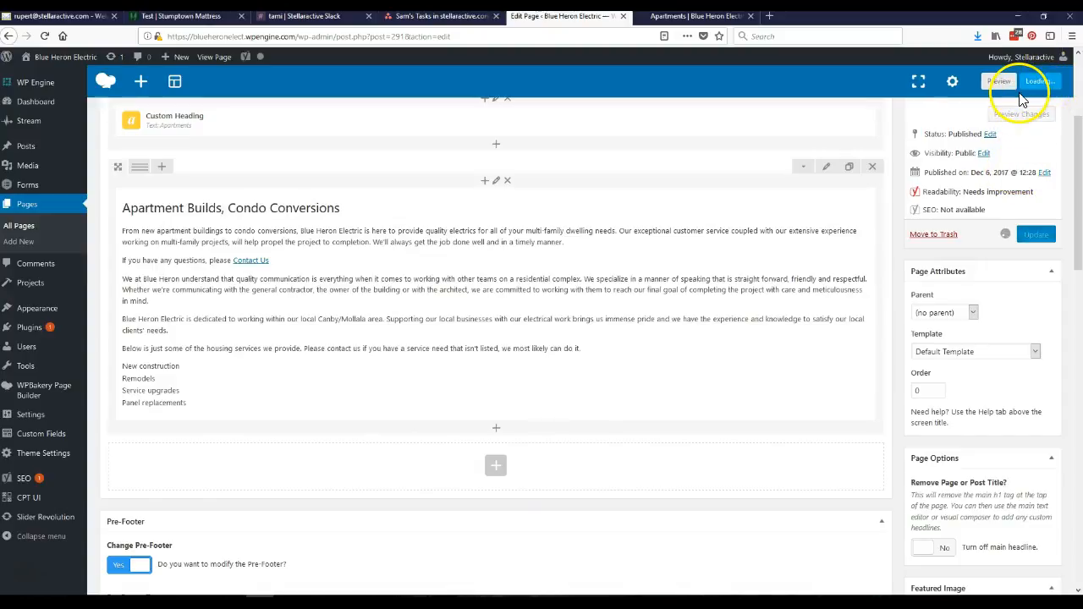
Step: Reload the live Apartments page and test the new Contact Us link in the main text
click(718, 24)
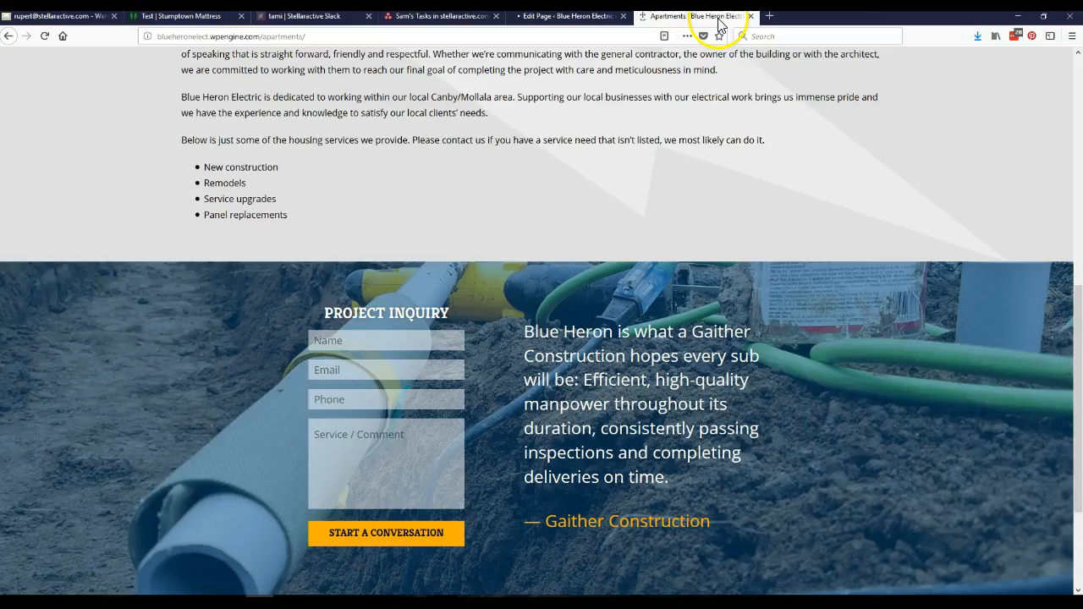
scroll(574, 225, up, 6)
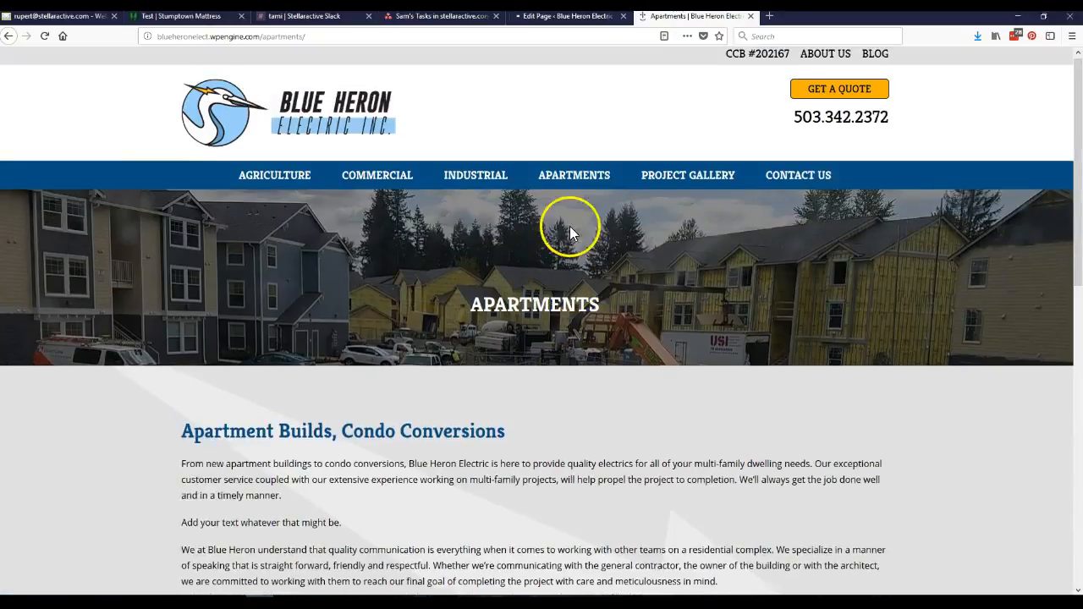
click(44, 35)
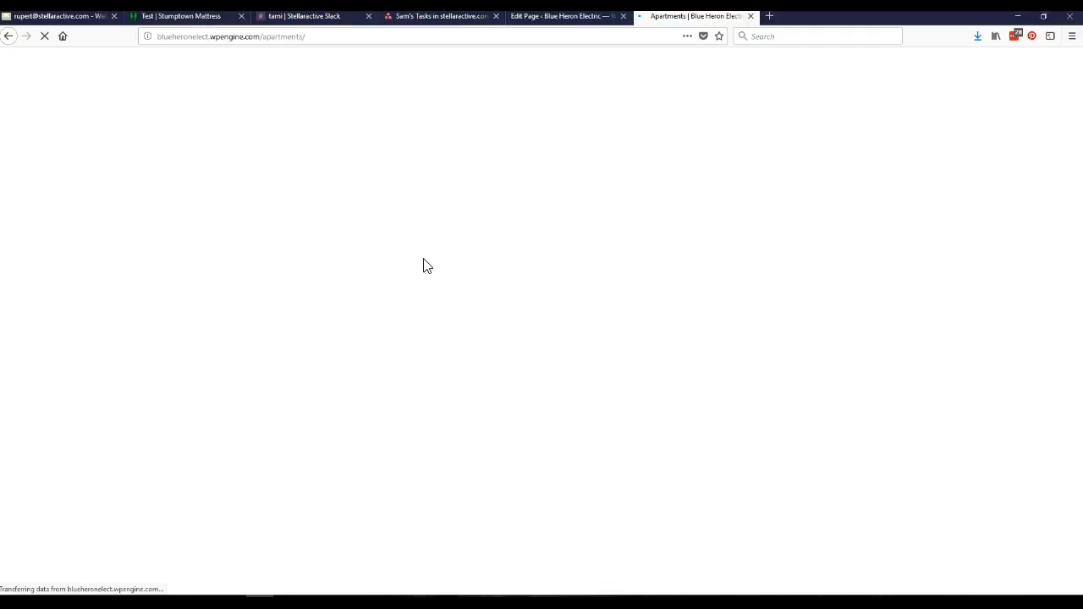
scroll(423, 265, down, 3)
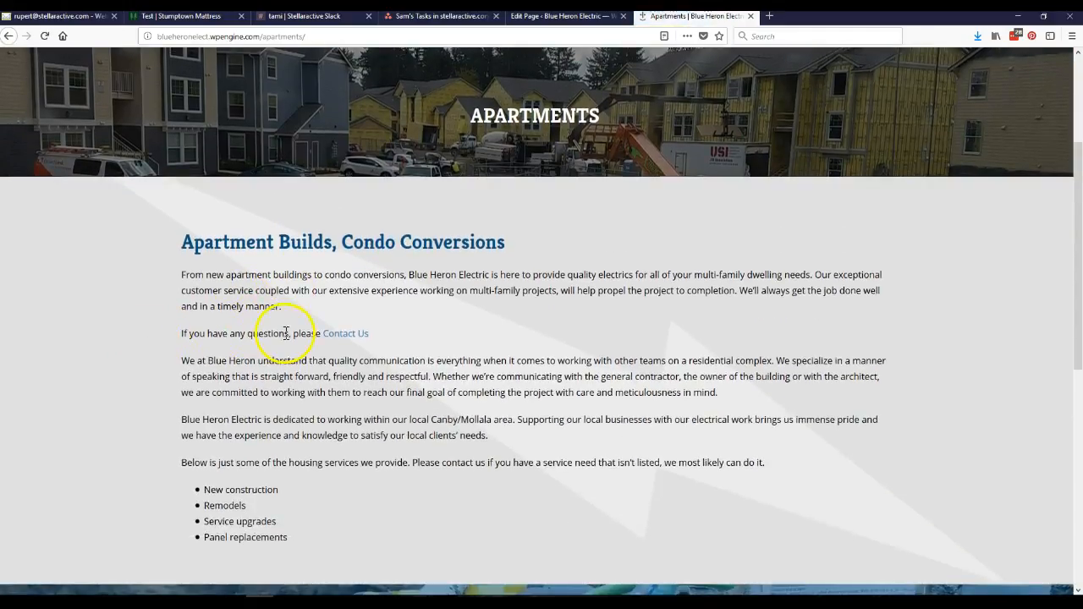
click(348, 335)
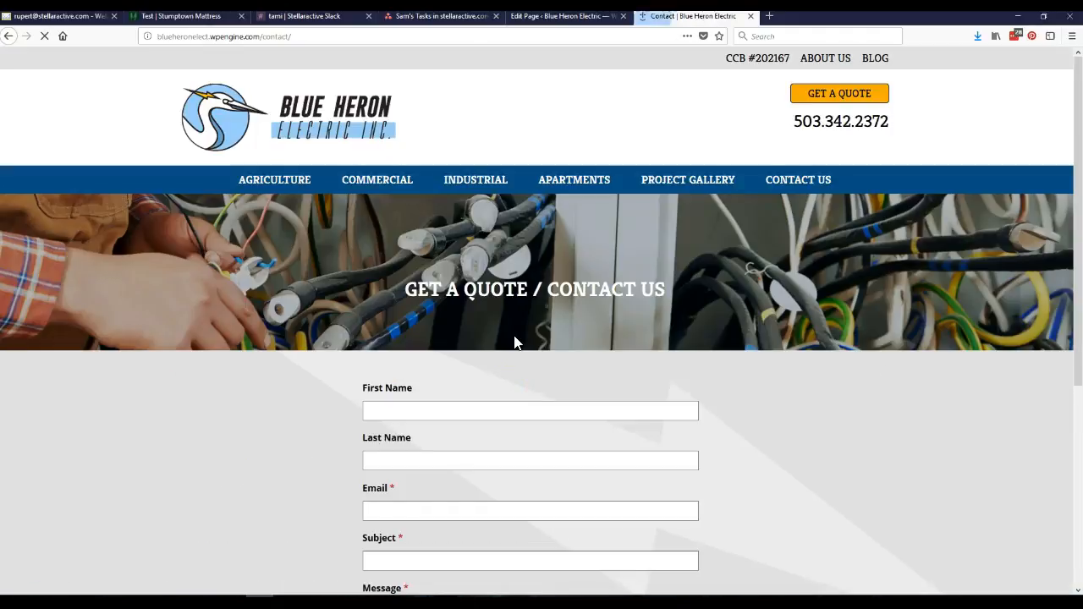
Step: Return to the WordPress admin and open the list of all posts
click(546, 17)
mouse_move(435, 448)
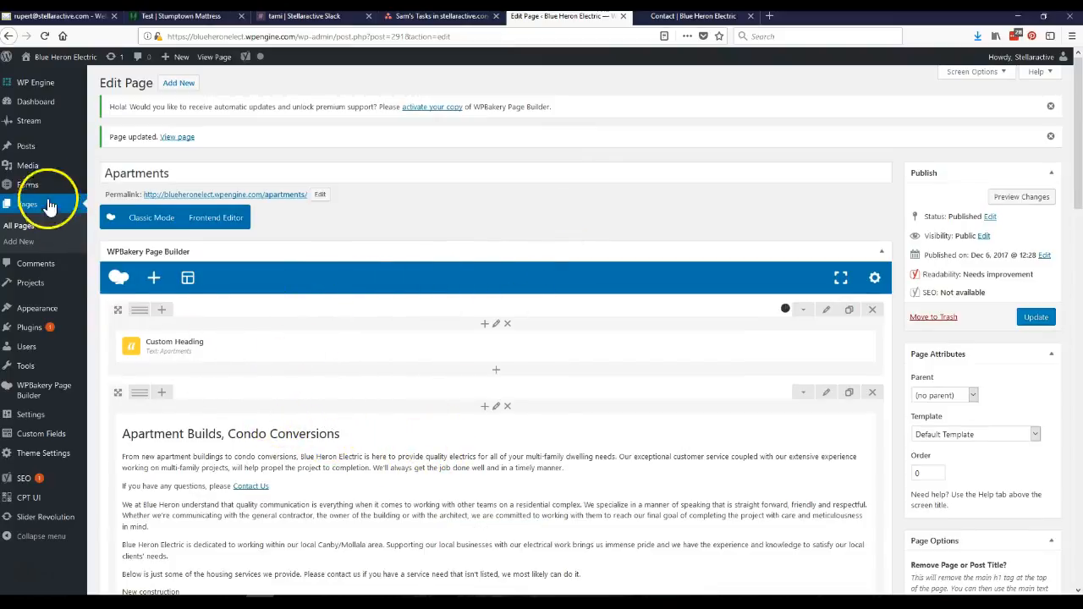
click(21, 149)
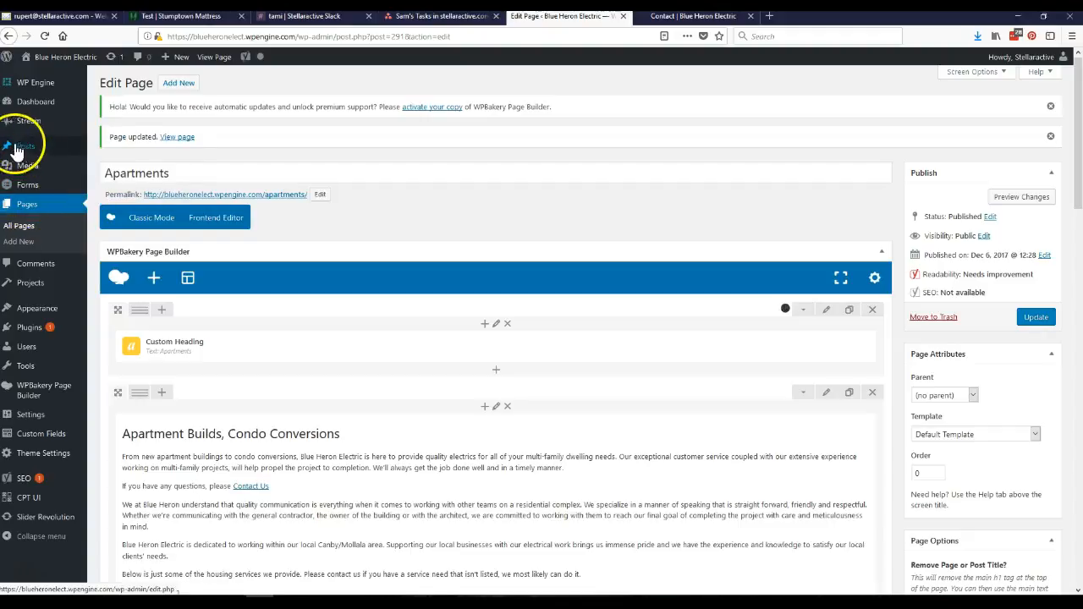
click(25, 148)
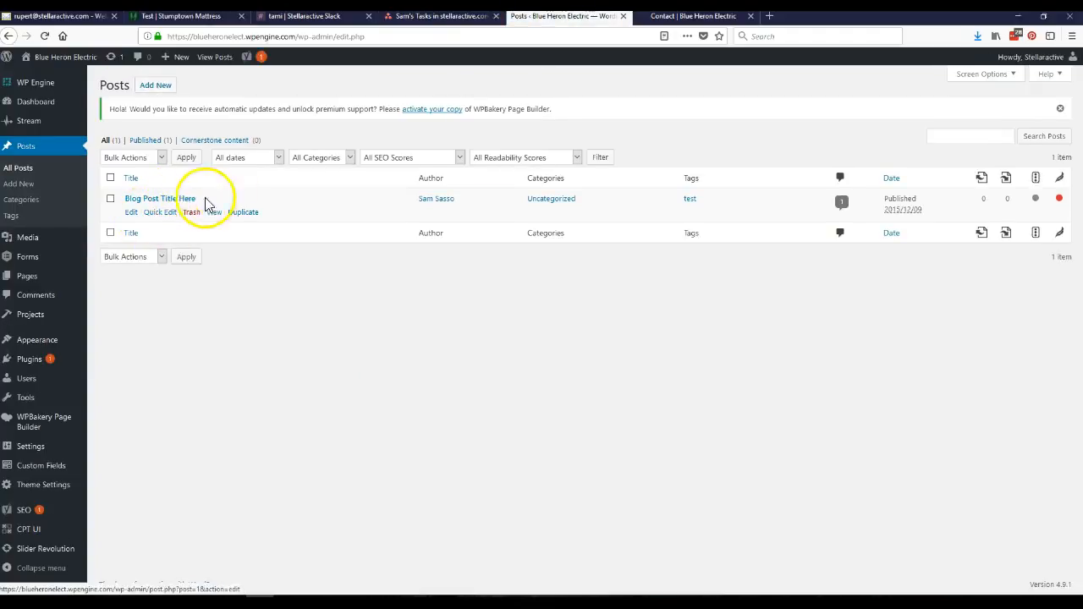
Step: View the Blog page on the live site, read the full "Blog Post Title Here" post and return to the blog listing
click(702, 16)
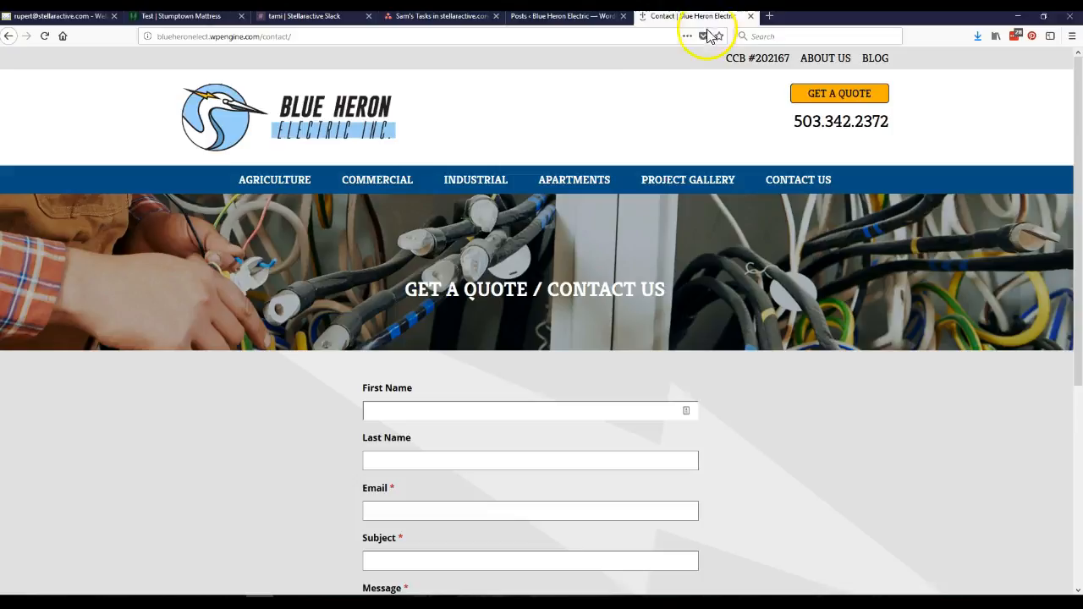
click(877, 59)
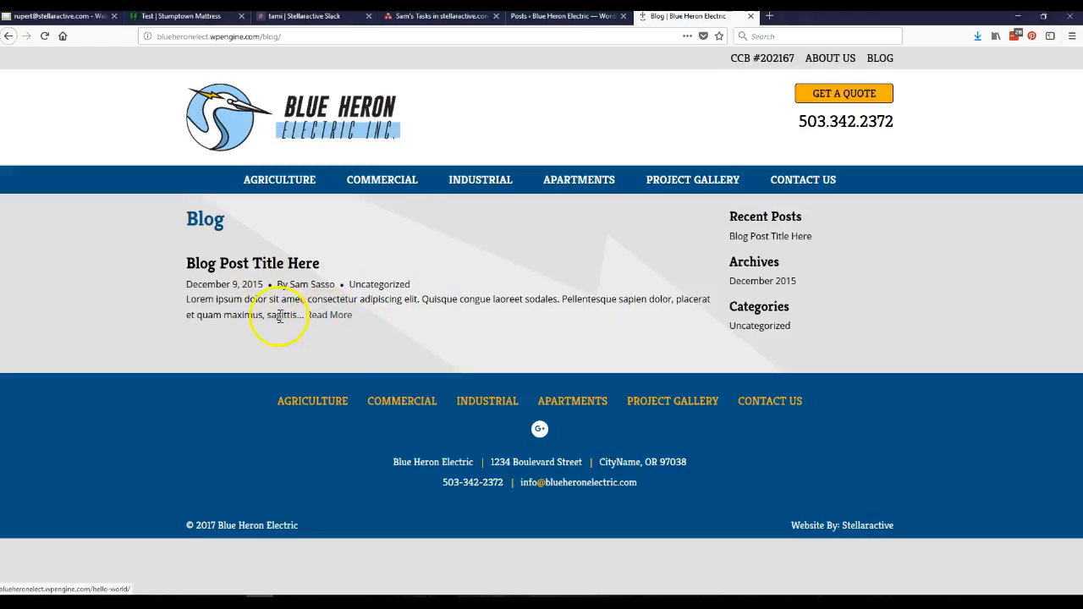
click(341, 316)
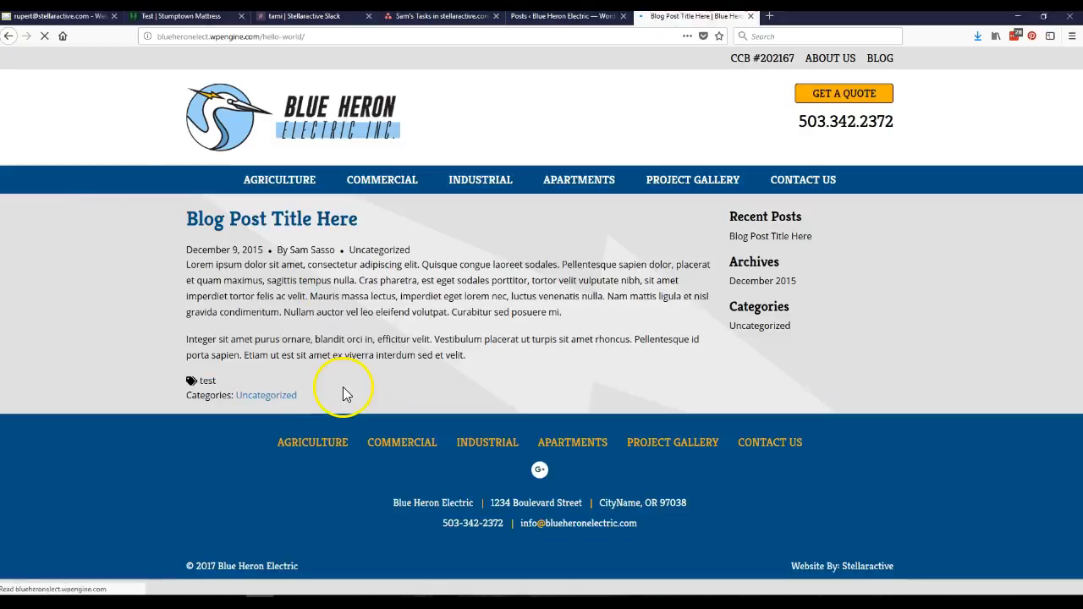
click(9, 36)
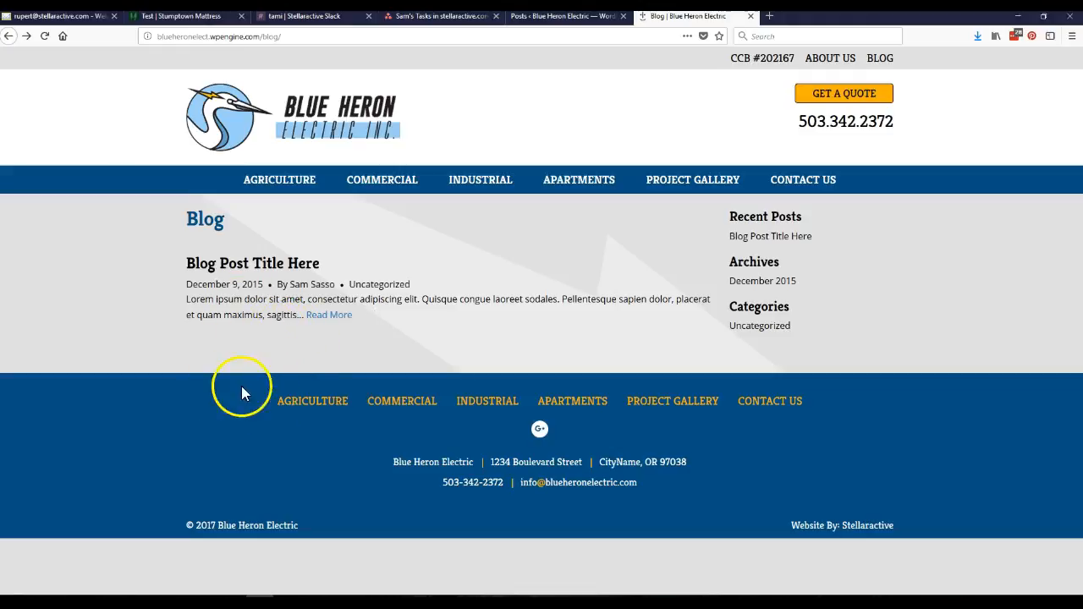
Step: Create a new post in the WordPress admin titled "New Blog Post Title Goes here" and place the cursor in its body
click(552, 16)
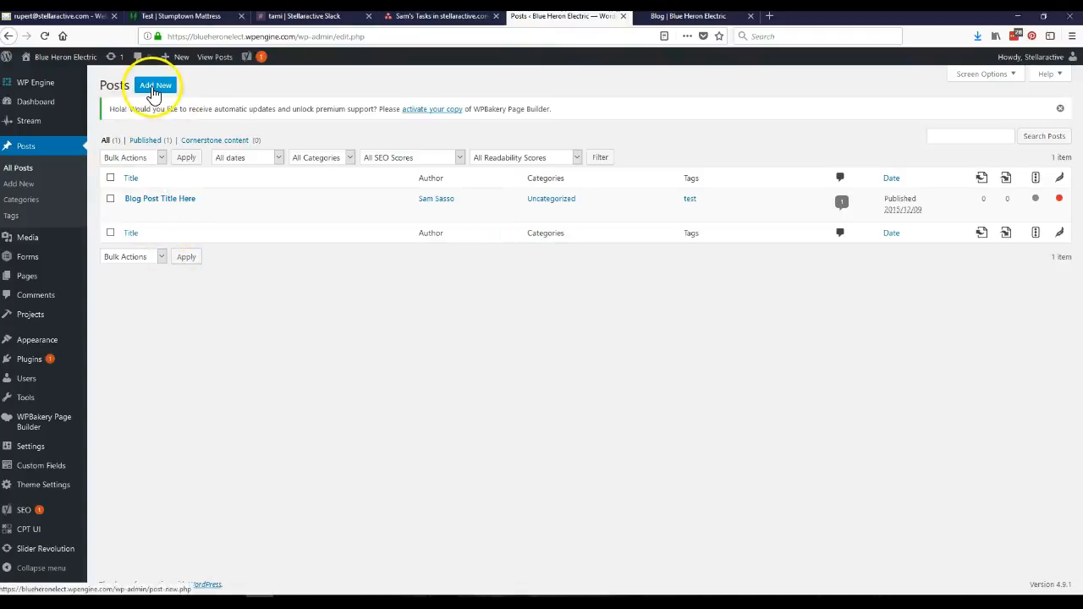
click(155, 87)
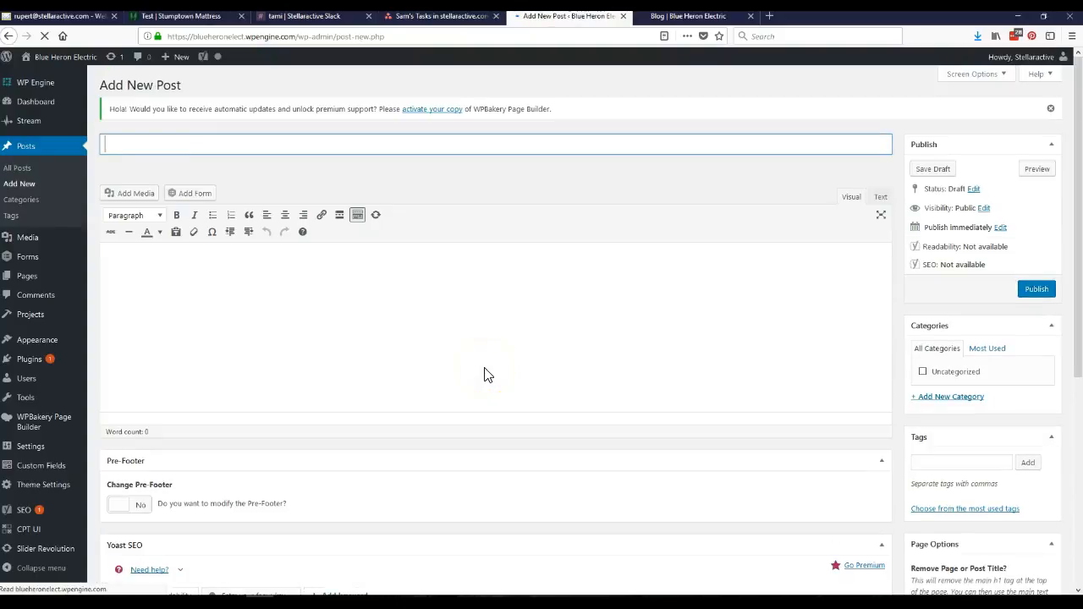
text(New Blog Post Title Goes here)
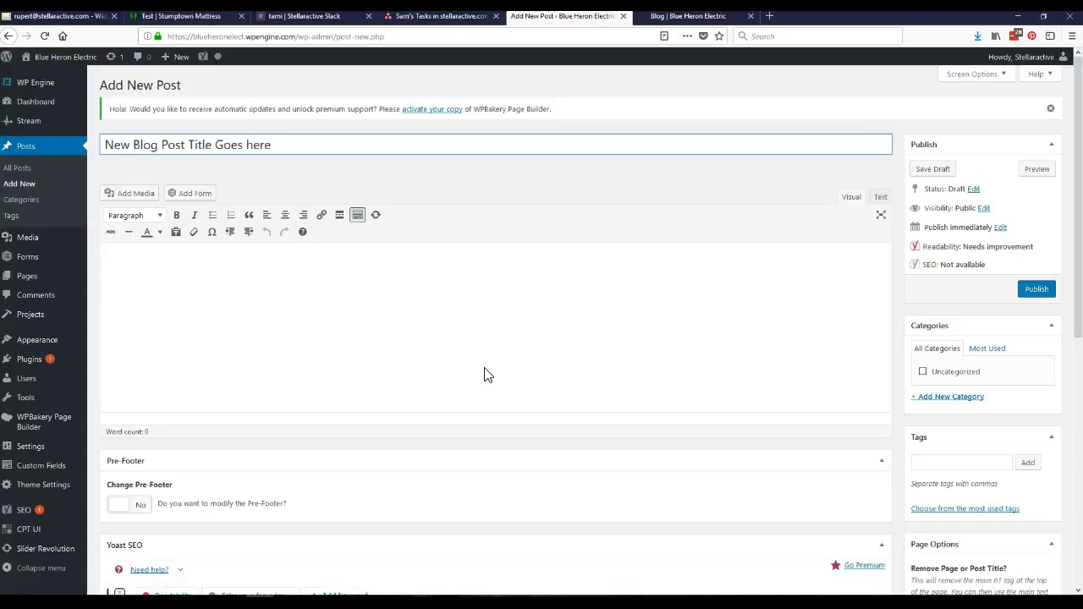
click(339, 317)
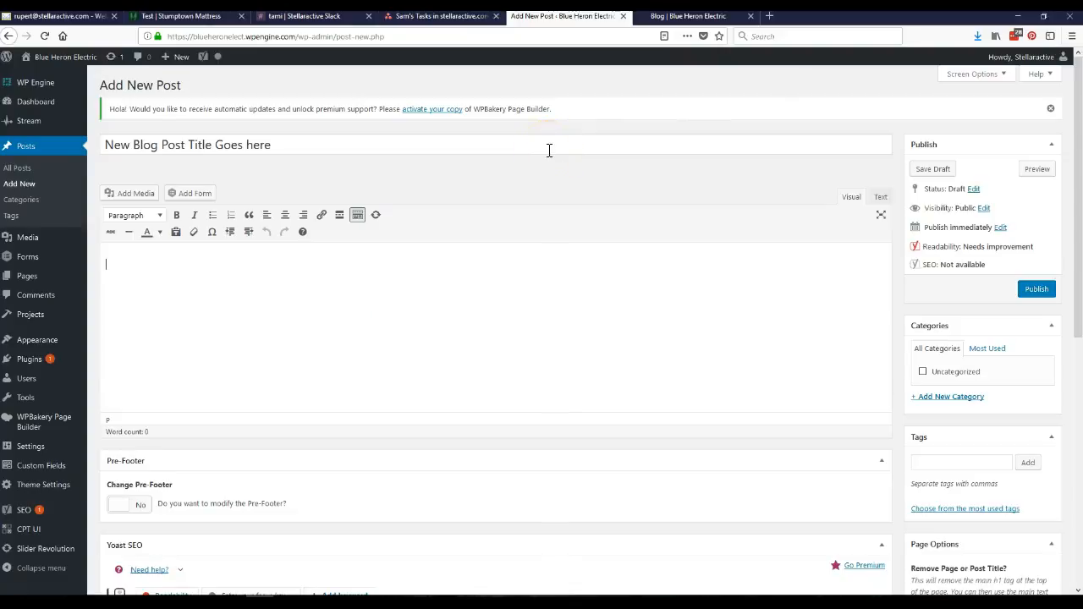
click(769, 16)
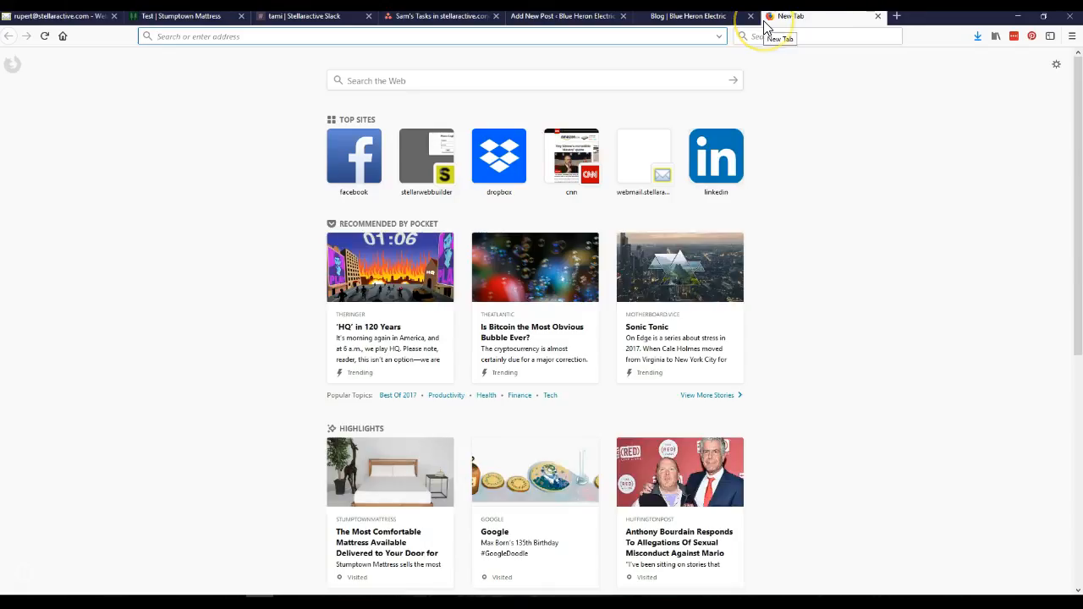
text(lore)
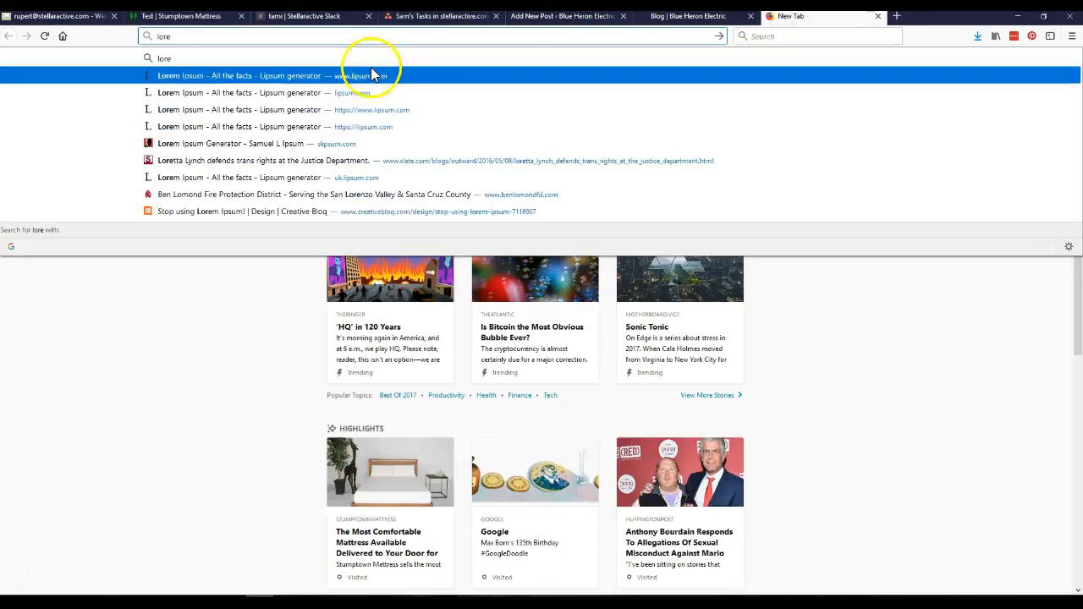
click(373, 75)
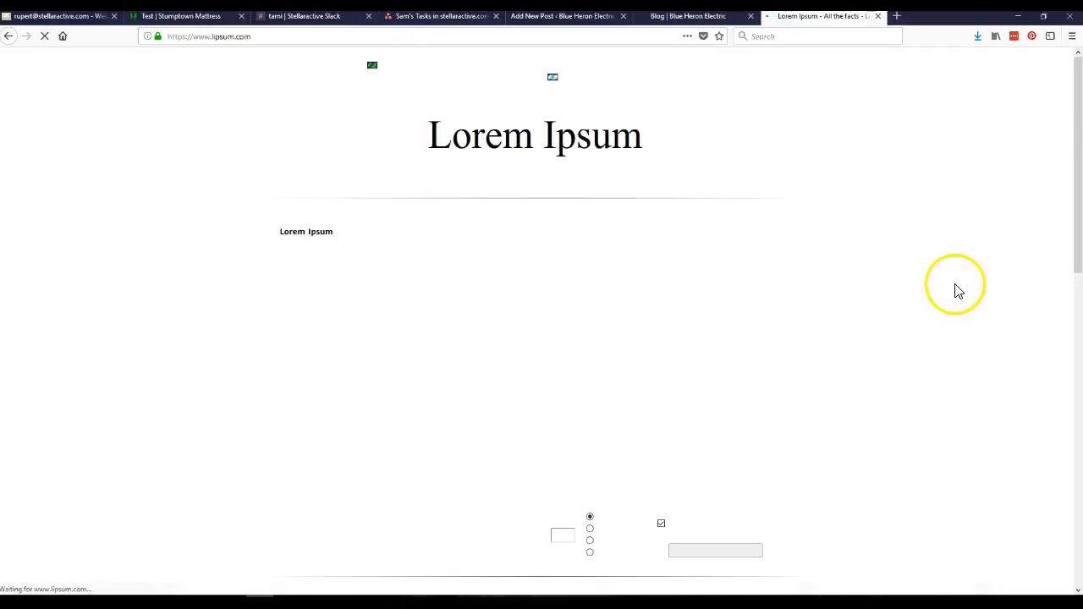
scroll(762, 383, down, 5)
click(714, 290)
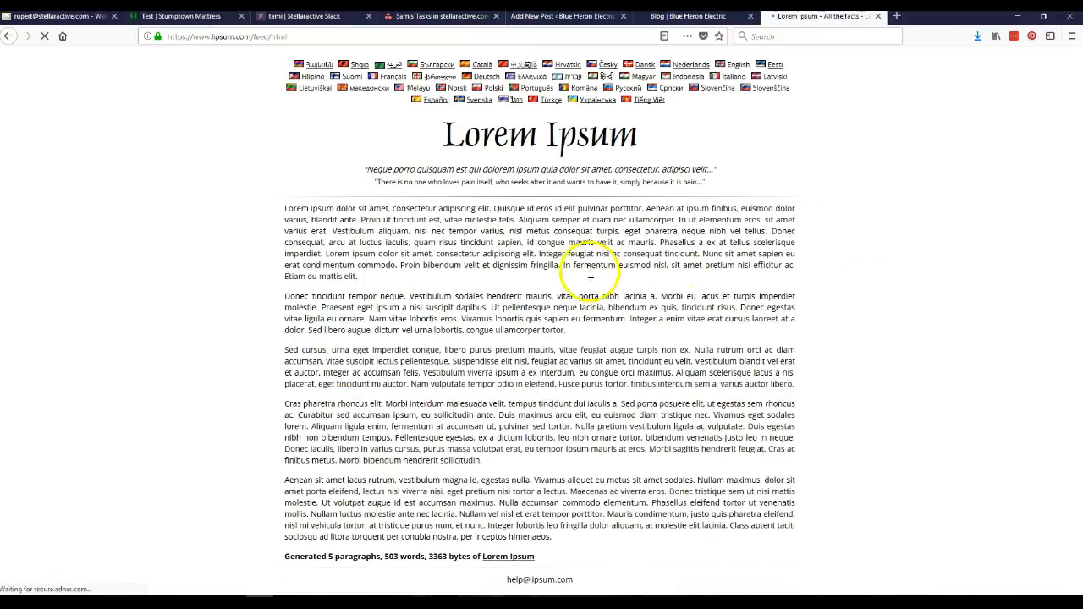
Step: Copy the Lorem Ipsum heading, quotes and first generated paragraph, and return to the new post in the WordPress admin
drag(430, 278, 262, 214)
key(ctrl+c)
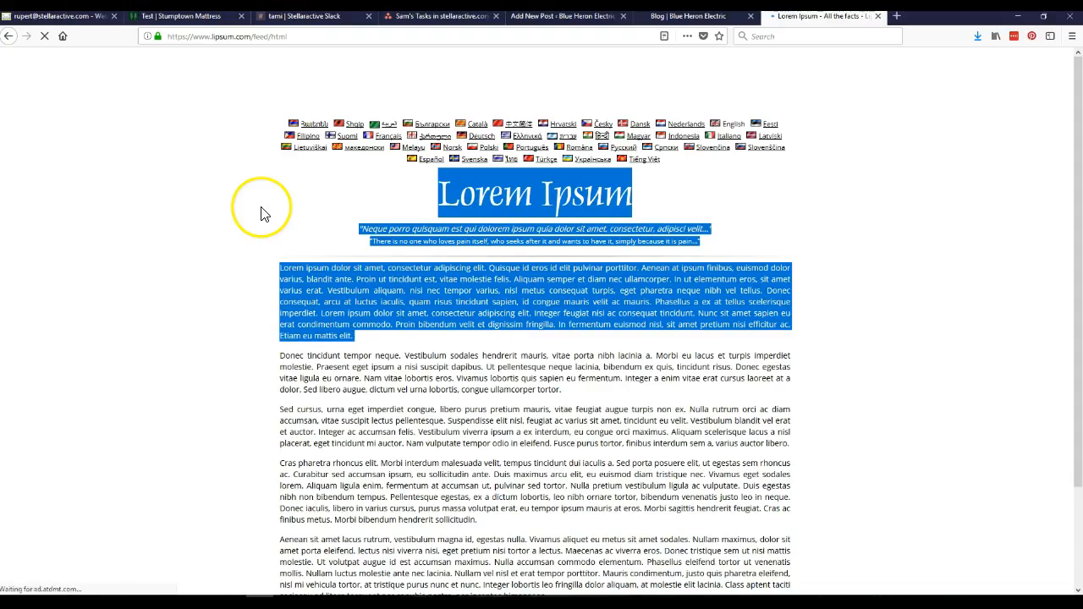
click(554, 15)
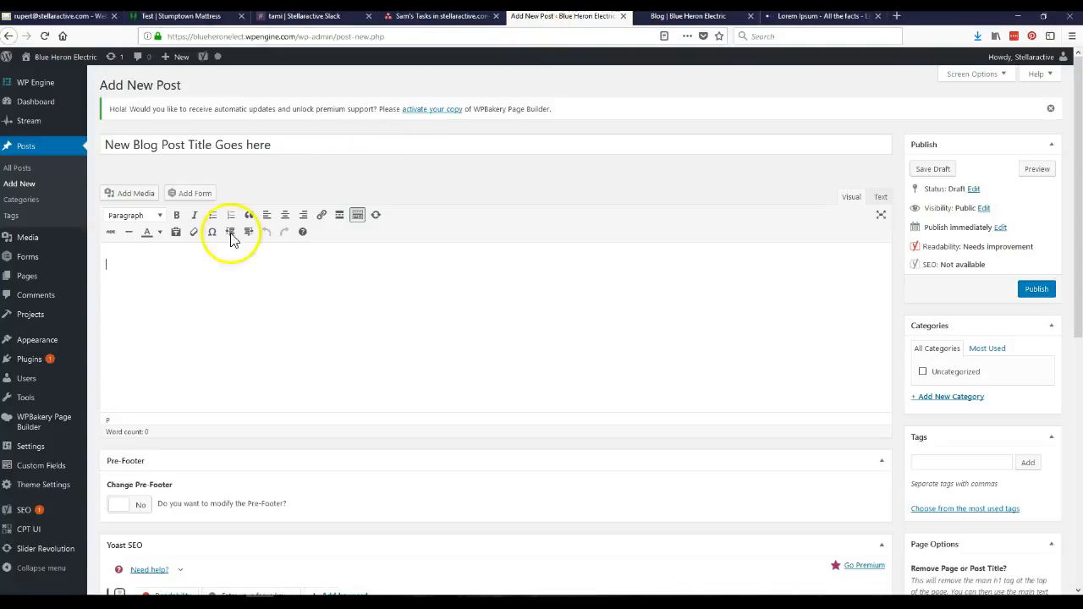
Step: Try pasting the copied text with its source formatting into the post body, and undo each paste
right_click(169, 282)
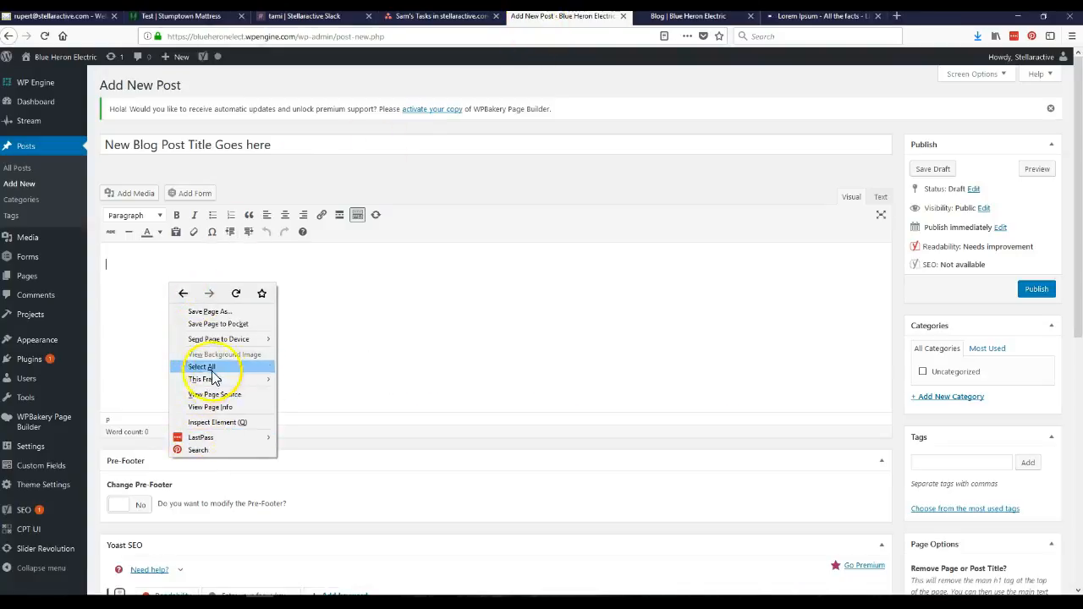
right_click(150, 272)
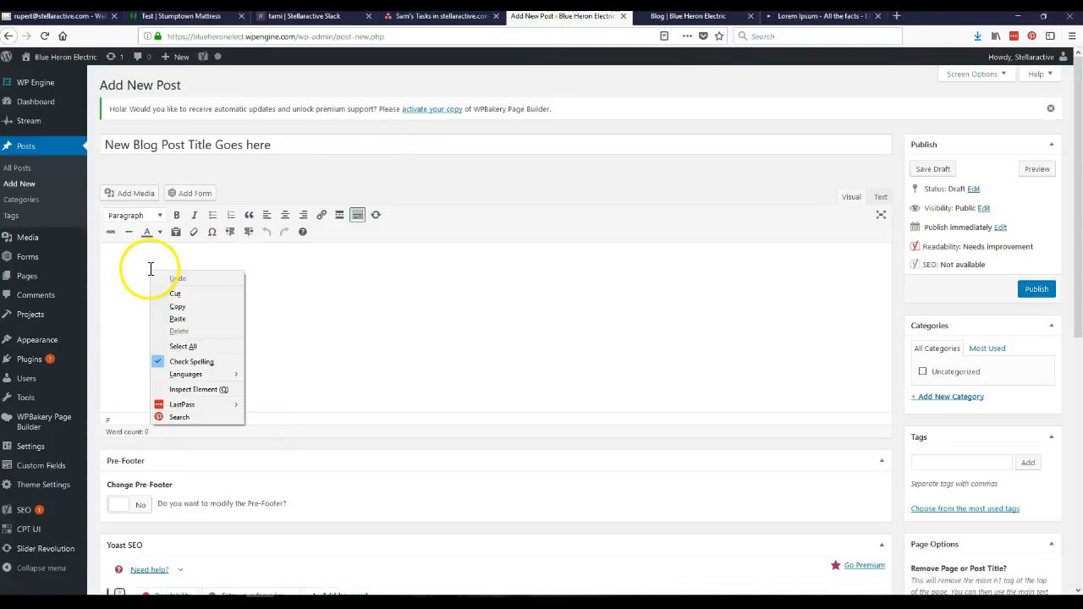
click(177, 318)
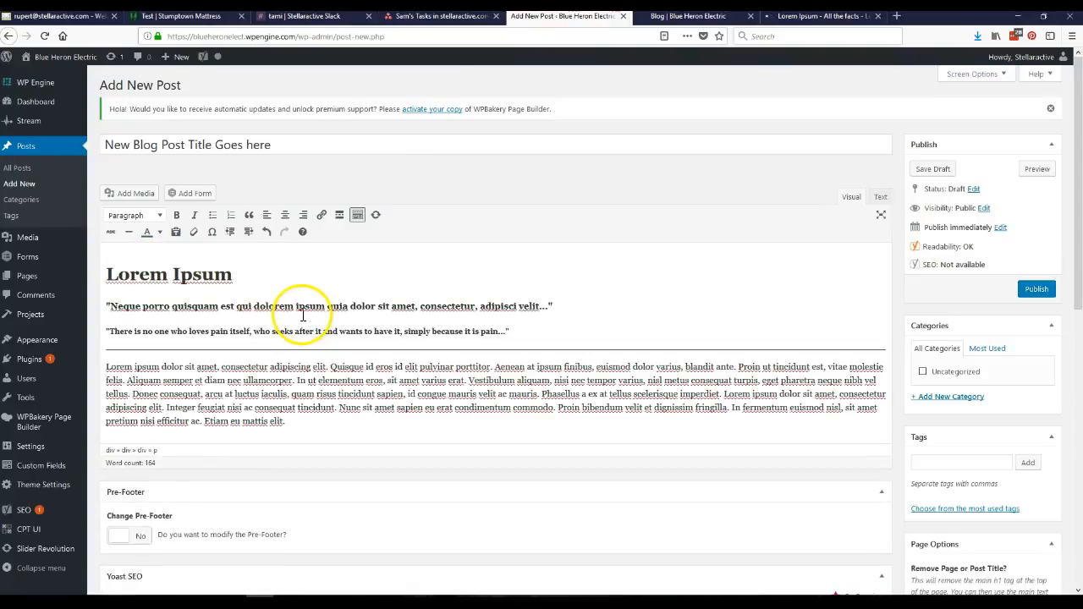
key(ctrl+z)
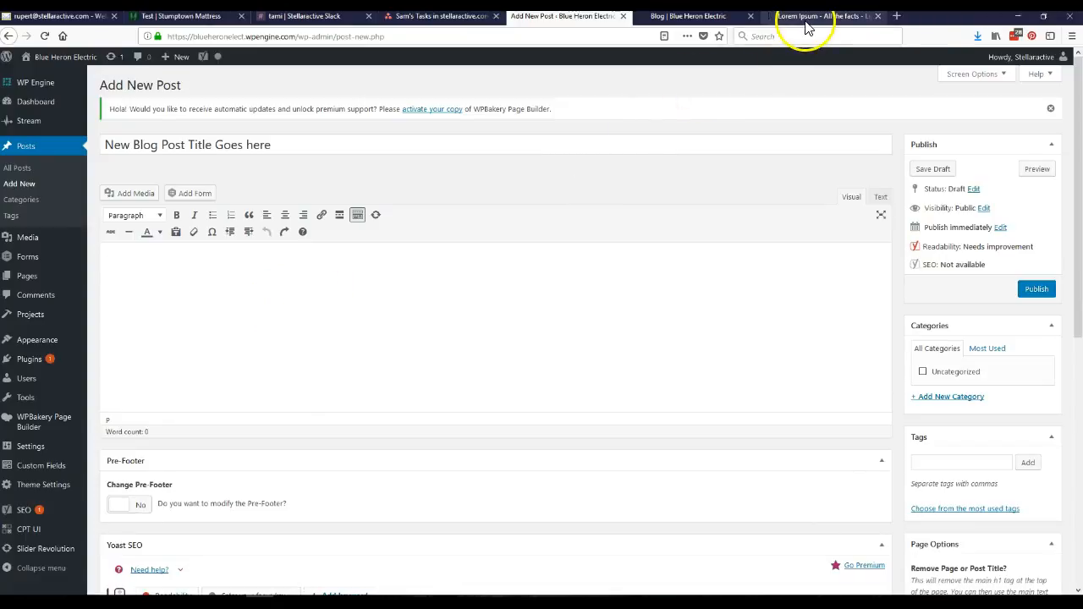
right_click(191, 275)
click(242, 330)
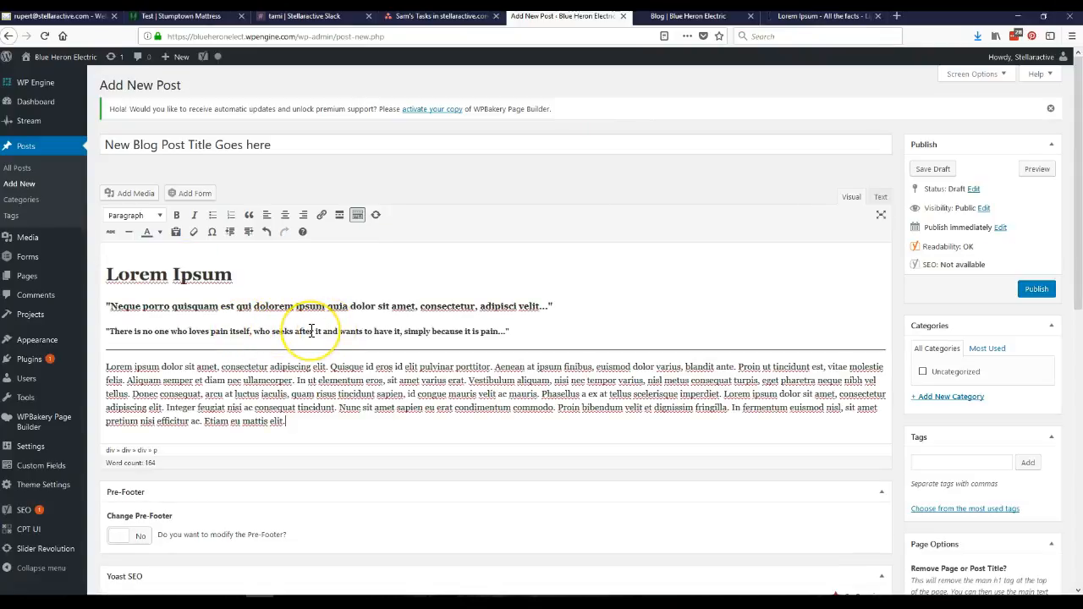
key(ctrl+z)
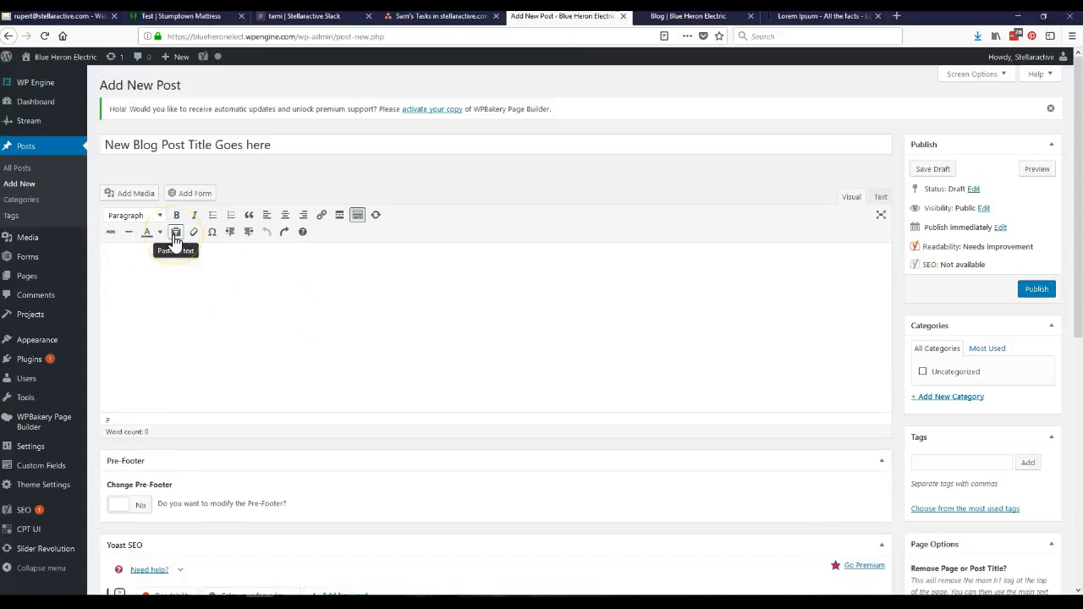
Step: Paste the copied content into the post body as plain text and delete the heading and two quote lines above the paragraph
click(176, 235)
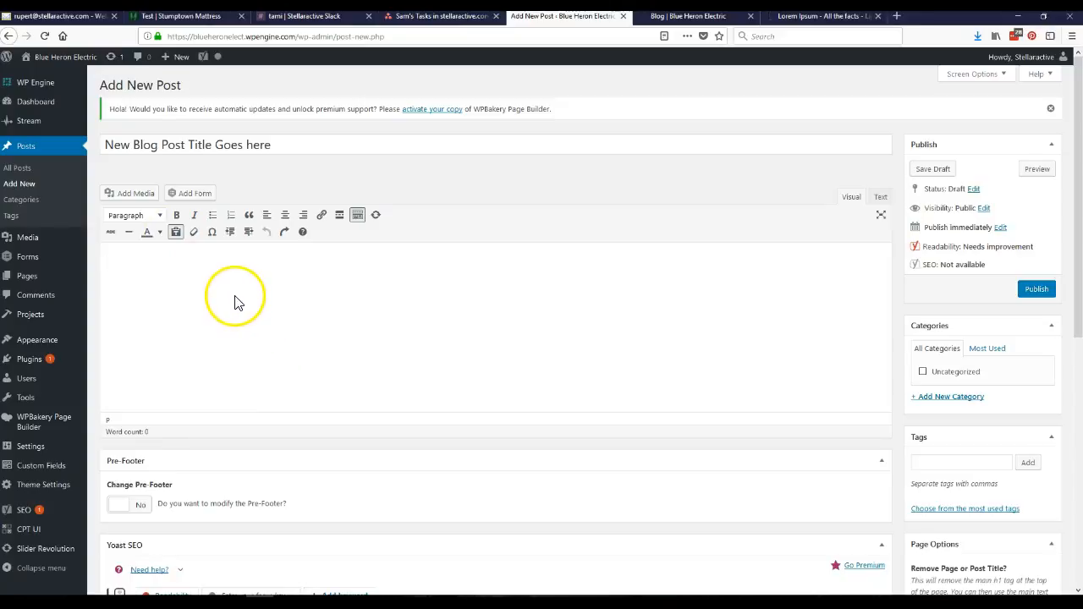
key(ctrl+v)
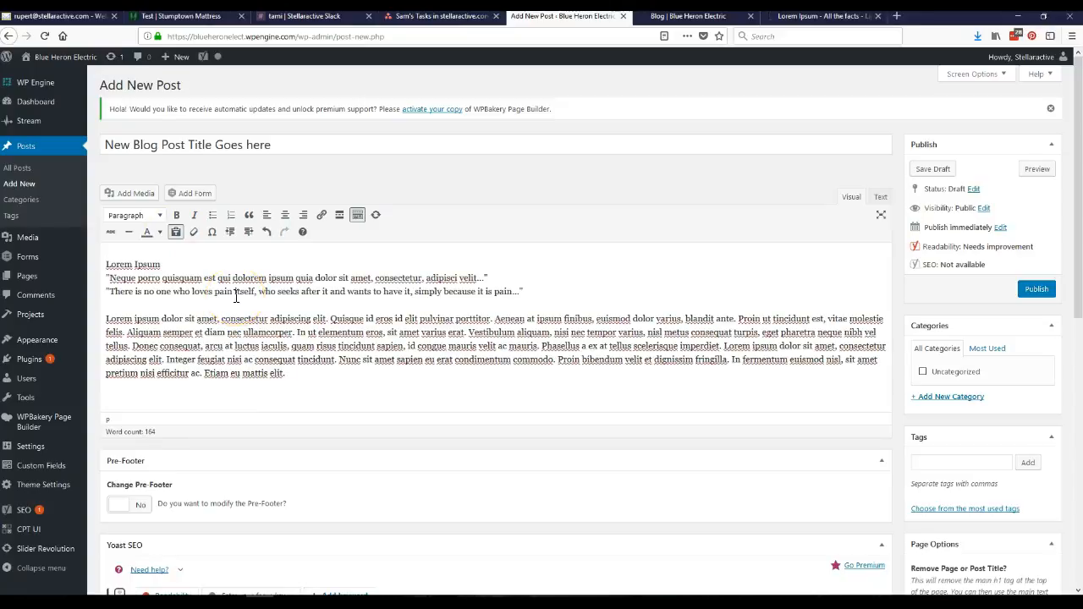
click(107, 319)
shift+click(102, 267)
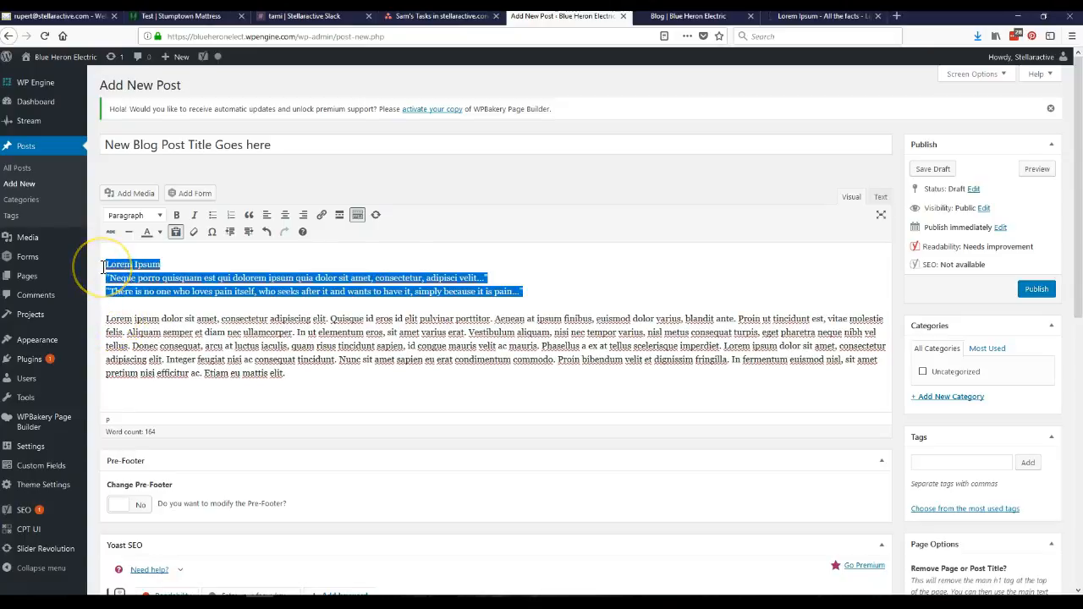
key(Delete)
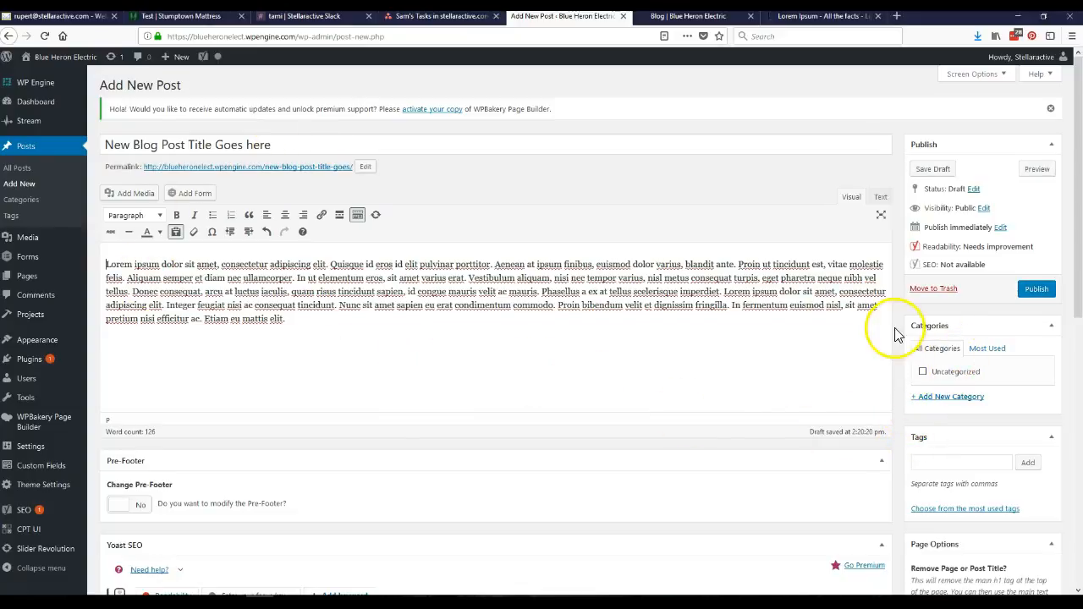
Step: Check the categories on the live Blog page and add a new category named "Agricultural" to the new post
click(687, 19)
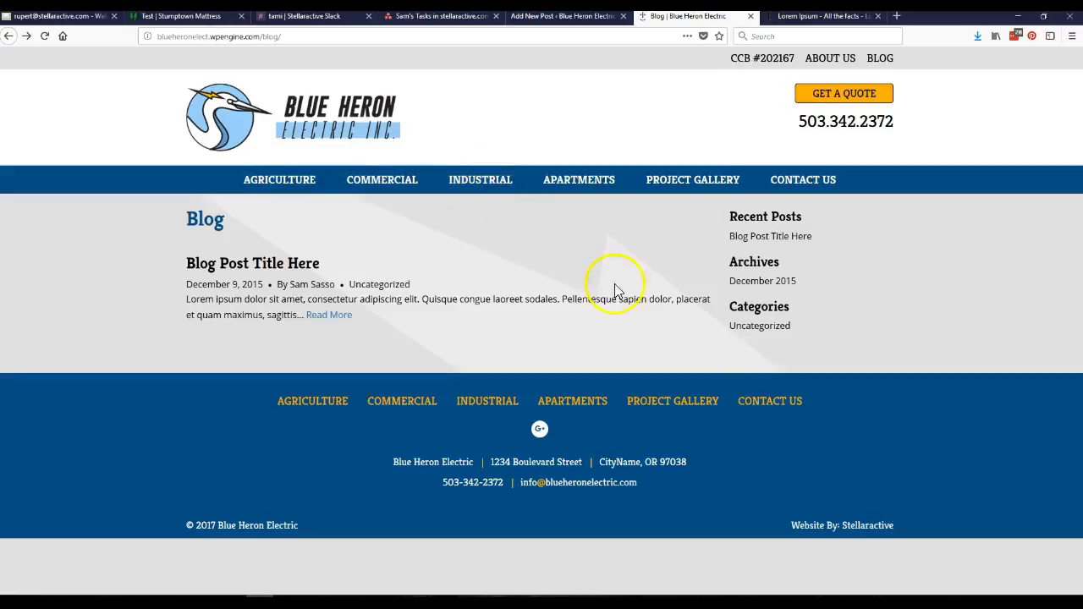
click(569, 16)
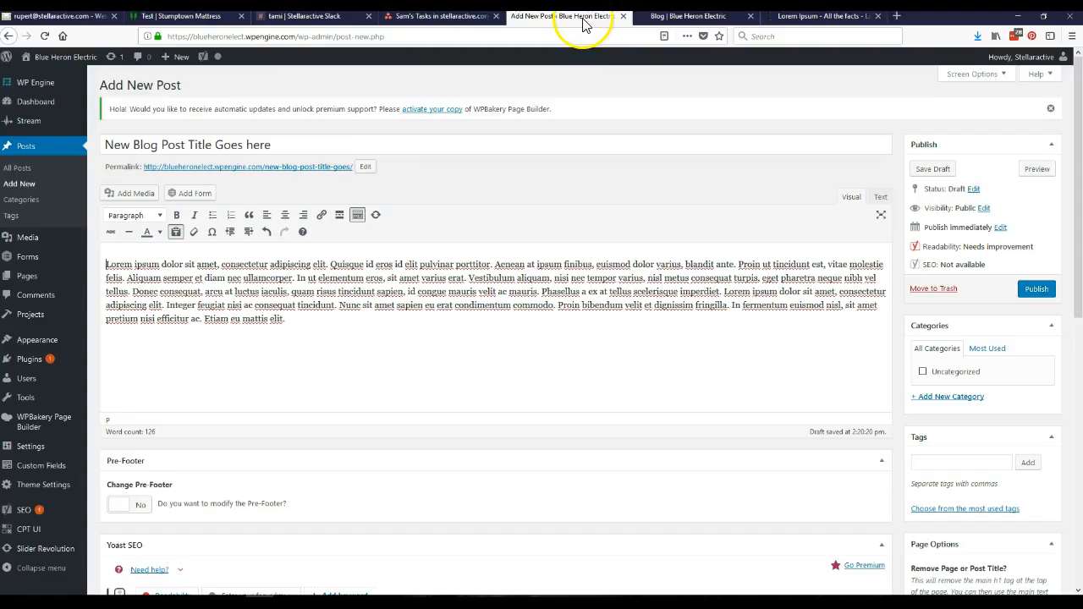
click(962, 405)
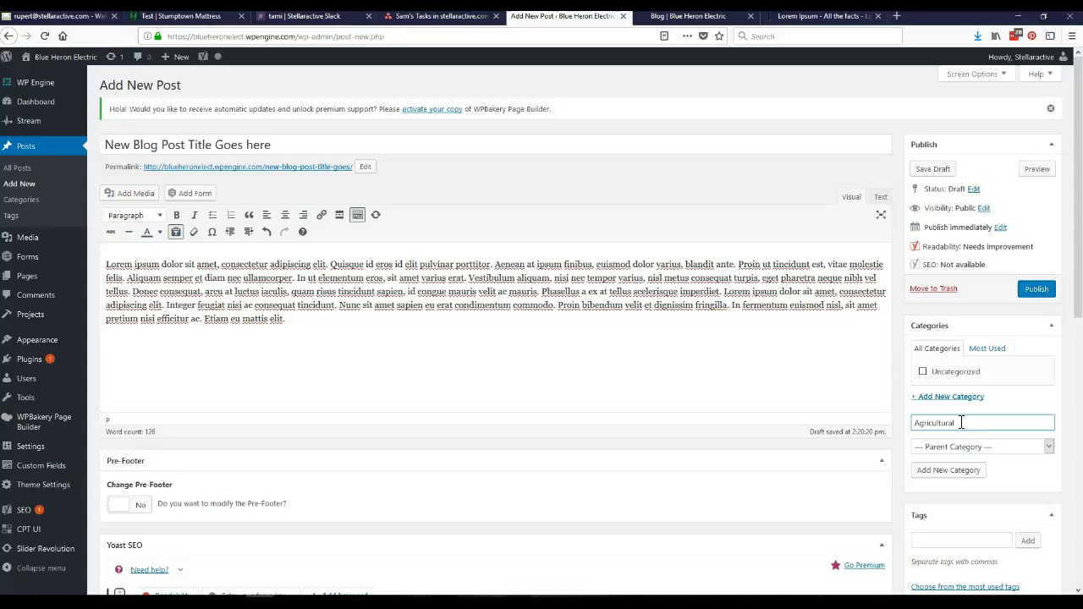
click(955, 471)
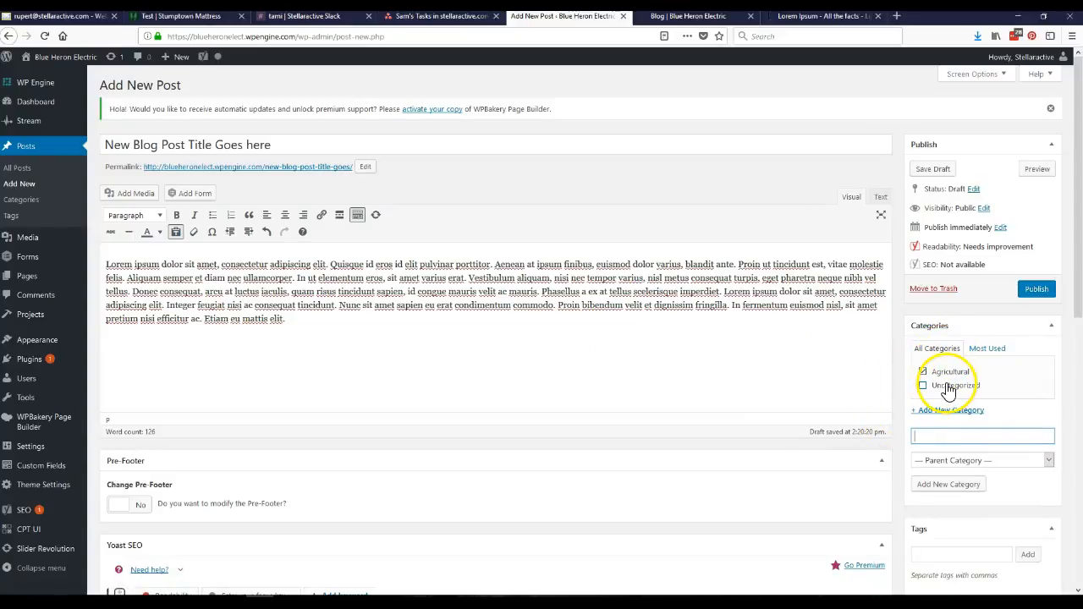
Step: Publish the new post and reload the live Blog page to check the listing
click(1036, 290)
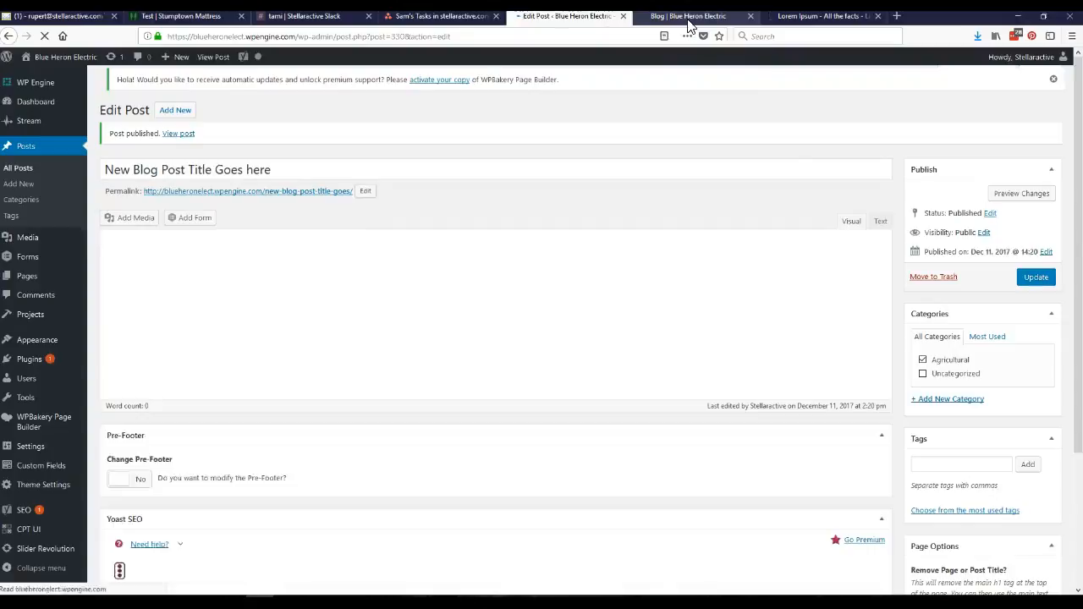
click(689, 19)
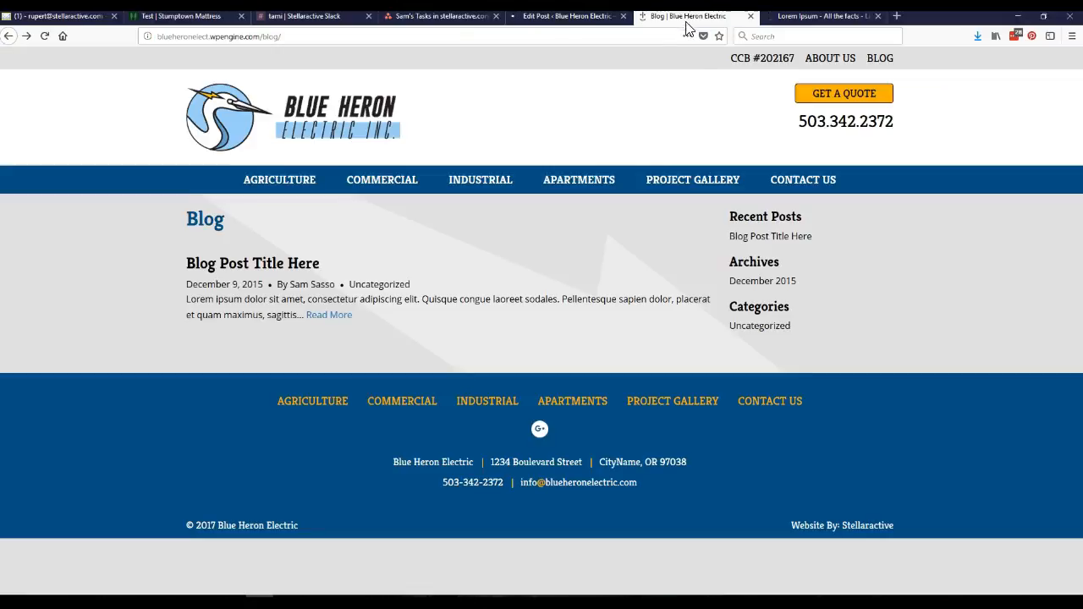
click(44, 36)
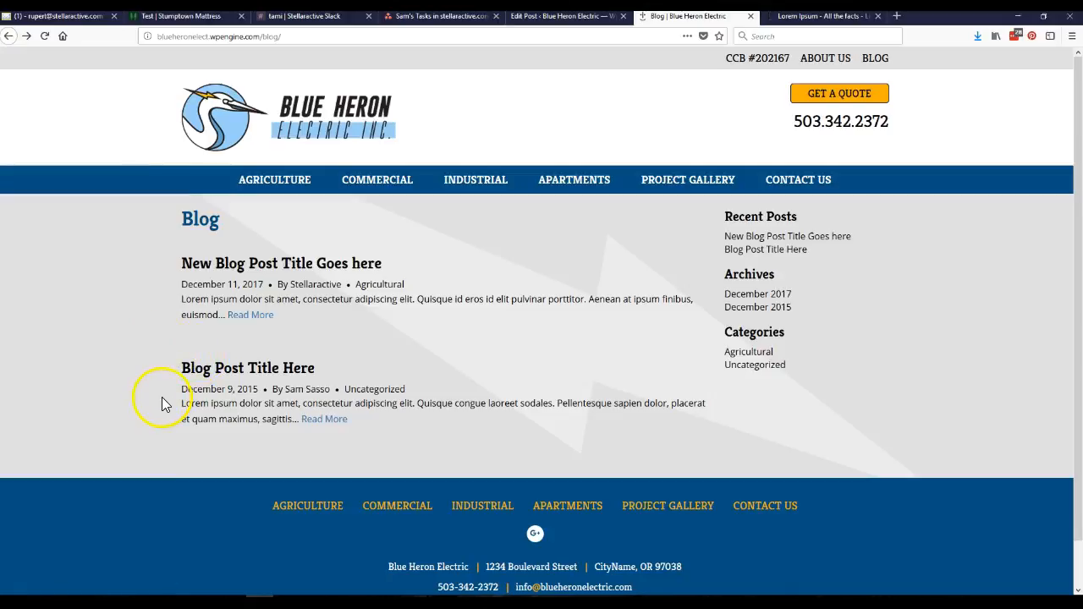
Step: Open the existing "Blog Post Title Here" post for editing from the admin posts list and select some text in its second paragraph
click(538, 18)
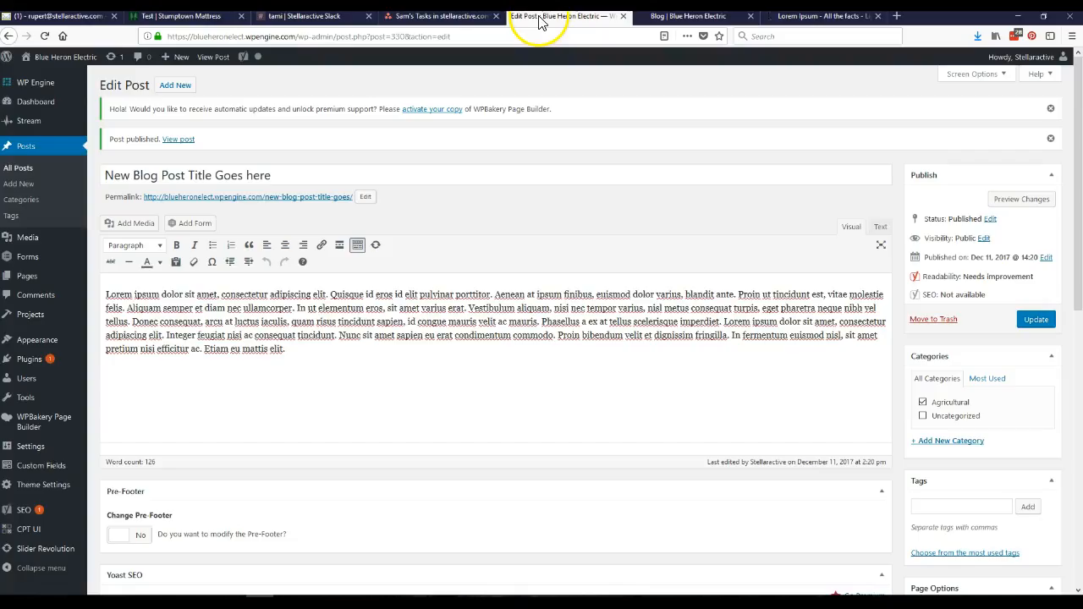
click(27, 147)
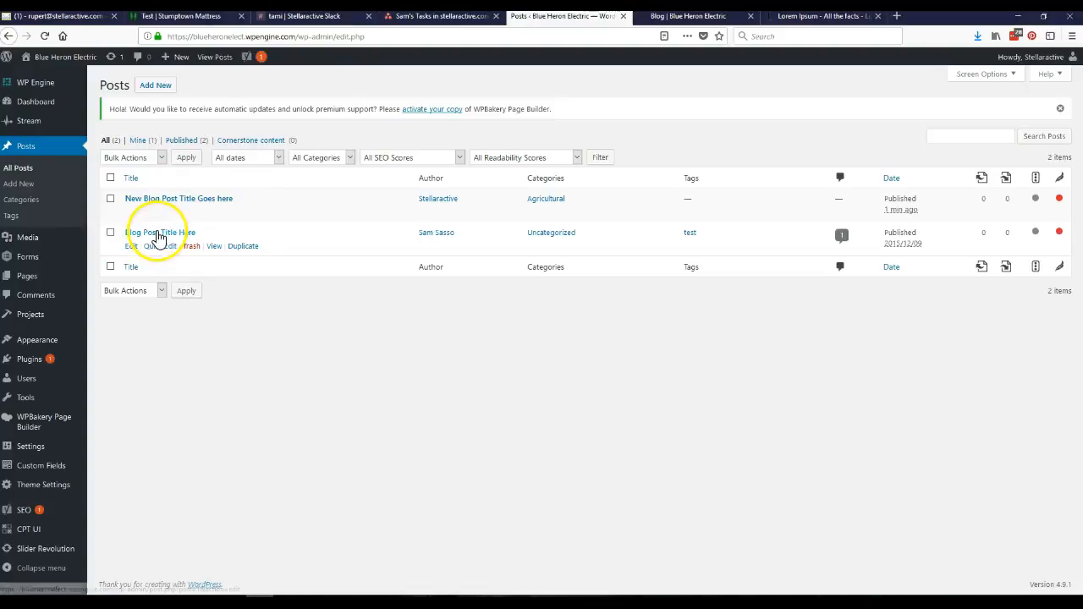
click(131, 246)
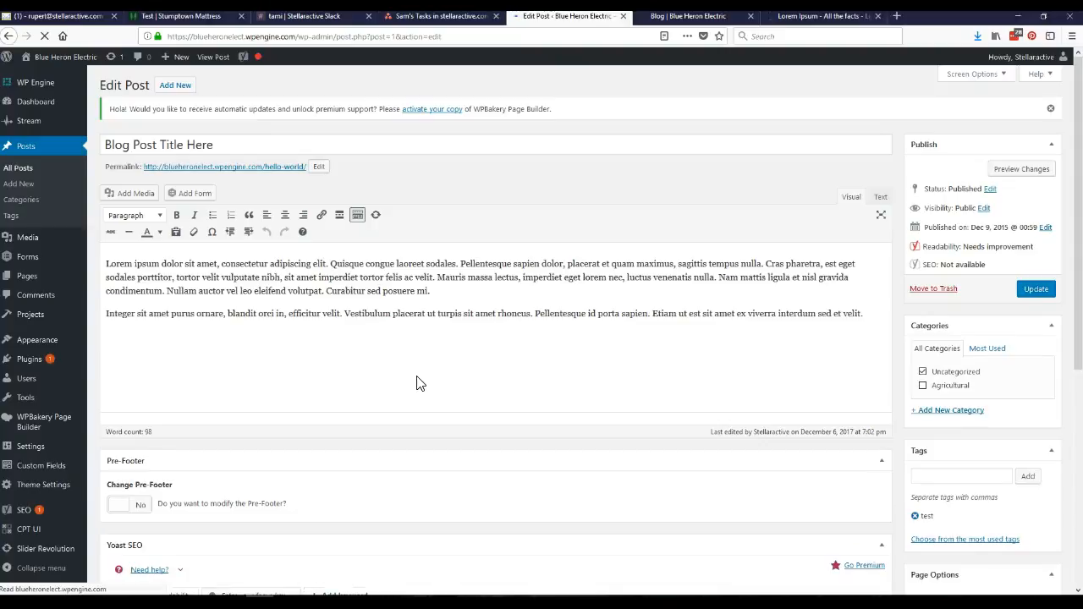
drag(476, 314, 334, 315)
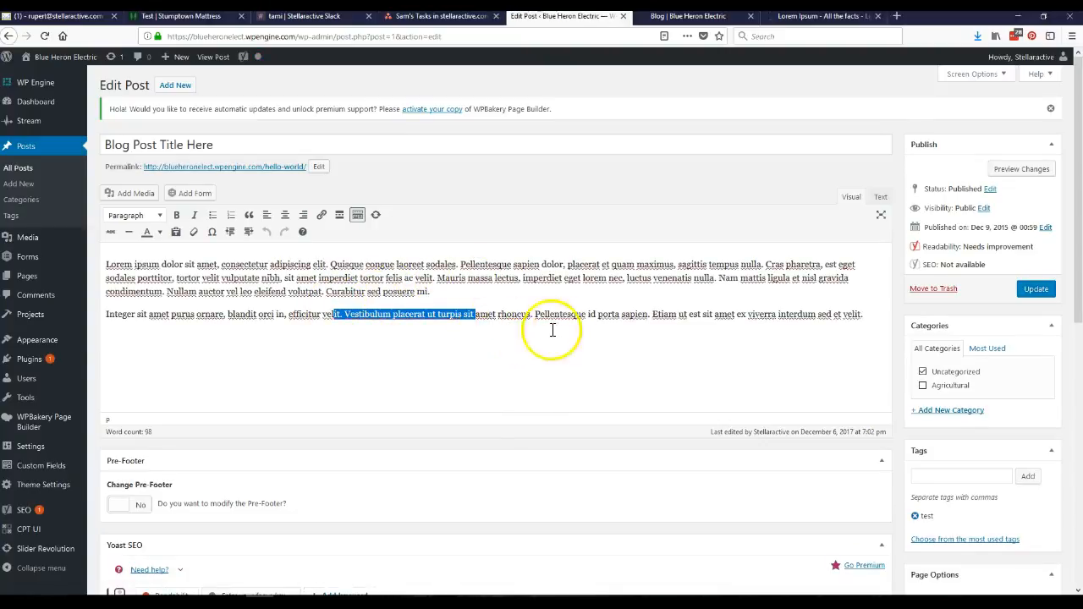